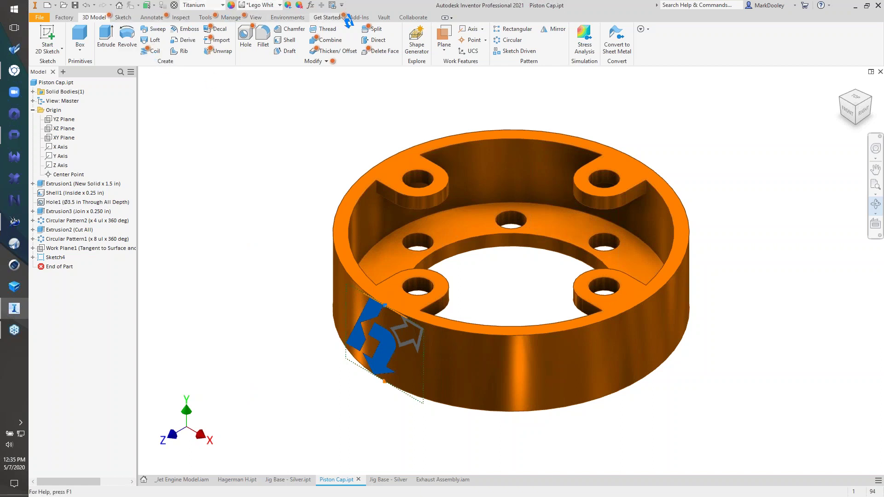
Step: Set the new-feature highlighting to mark changes made after 2020
left_click(334, 19)
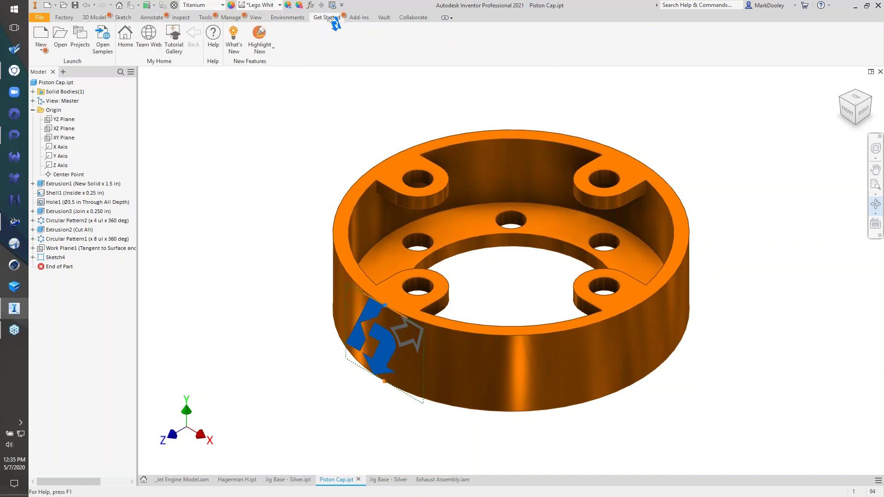
left_click(272, 51)
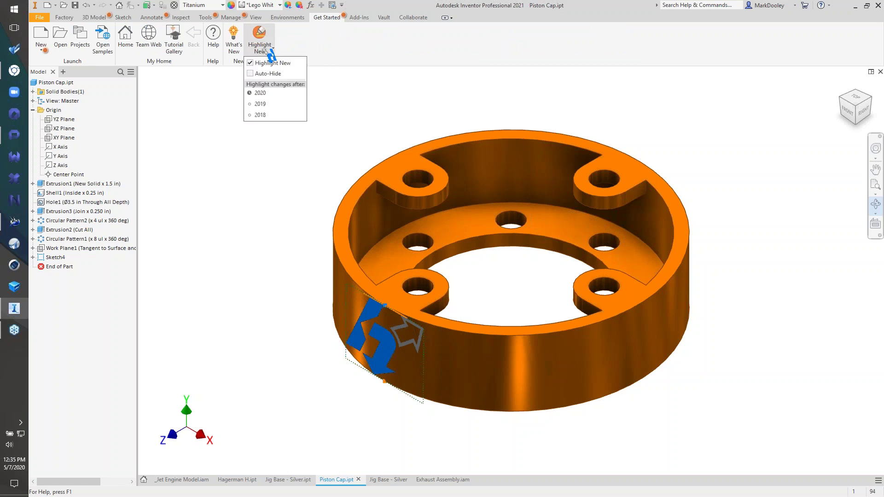
left_click(276, 94)
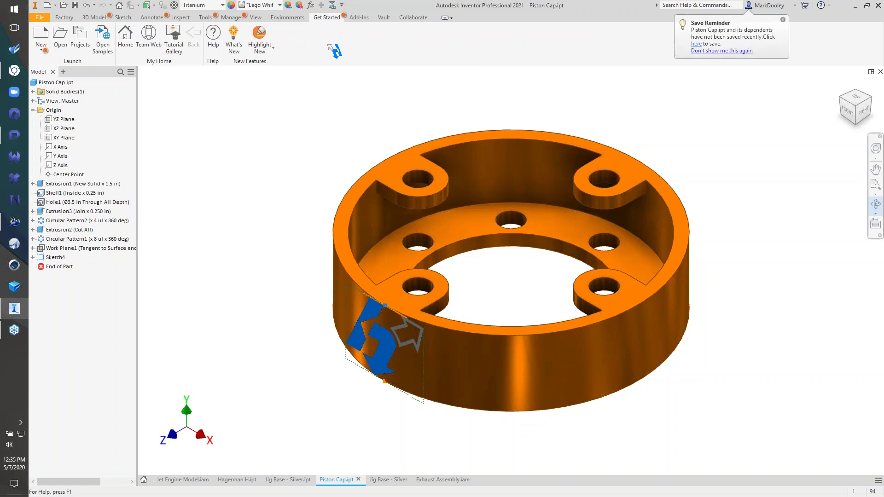
Step: Start a Decal on the piston cap and try docking its properties panel in two places before floating it over the model again
left_click(94, 17)
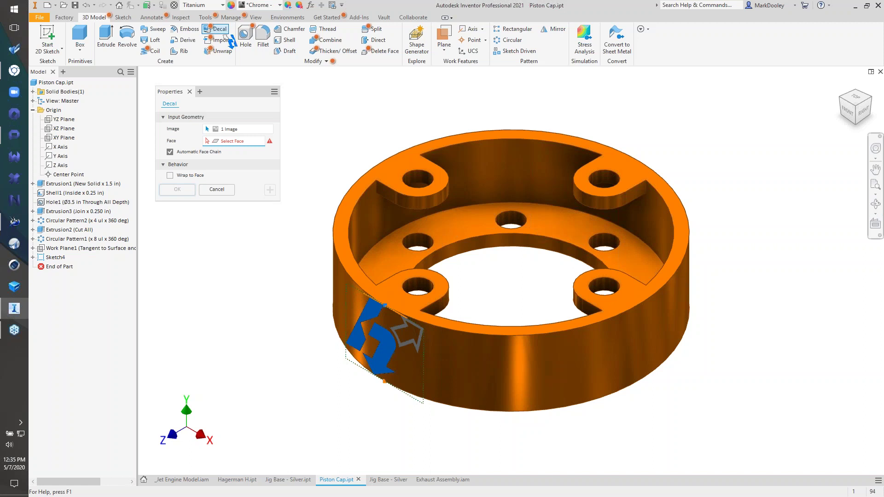
left_click_drag(159, 92, 81, 86)
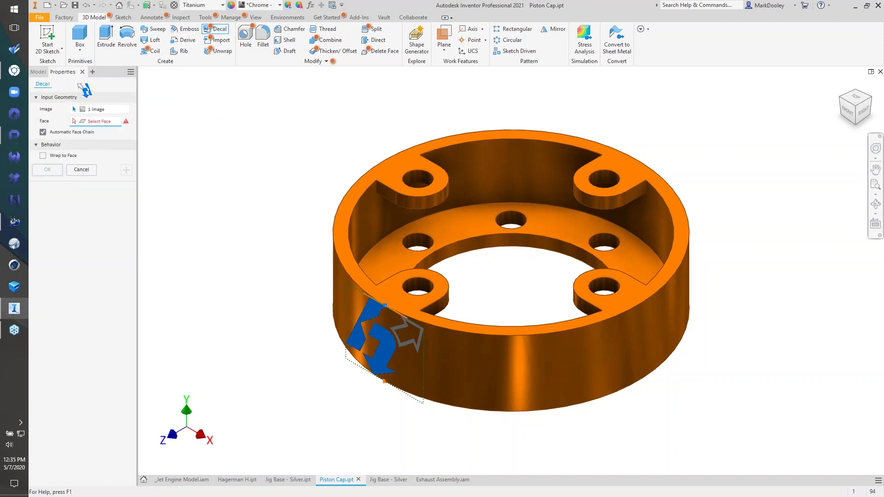
left_click_drag(63, 72, 866, 92)
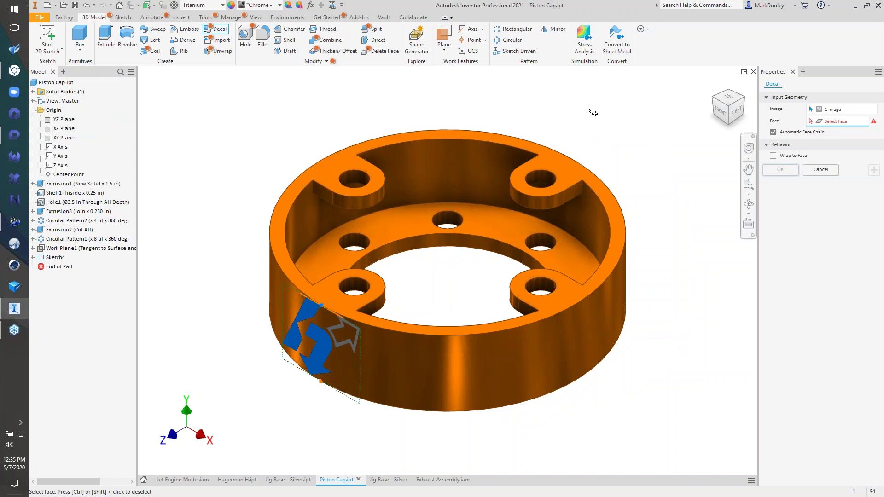
left_click_drag(780, 74, 213, 97)
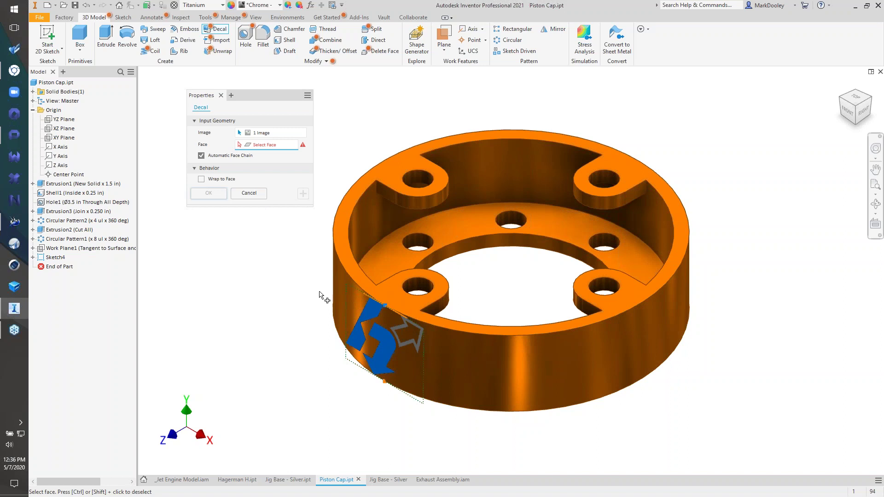
Step: Apply the decal image to the piston cap's outer cylindrical face with Wrap to Face enabled
left_click(467, 379)
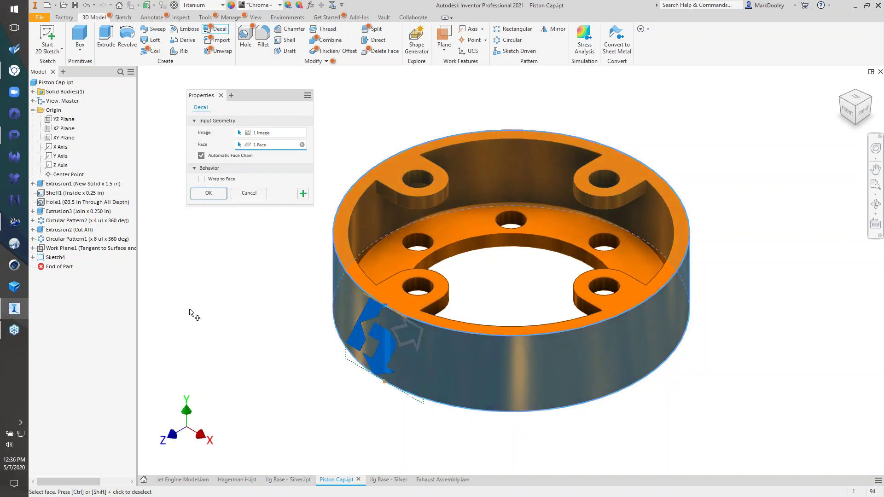
left_click(201, 179)
left_click(208, 193)
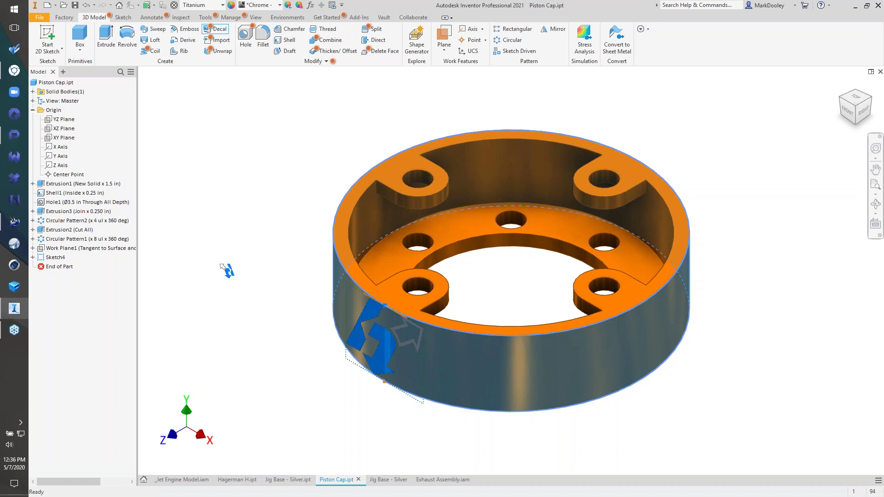
middle_click_drag(378, 358, 656, 304, "shift")
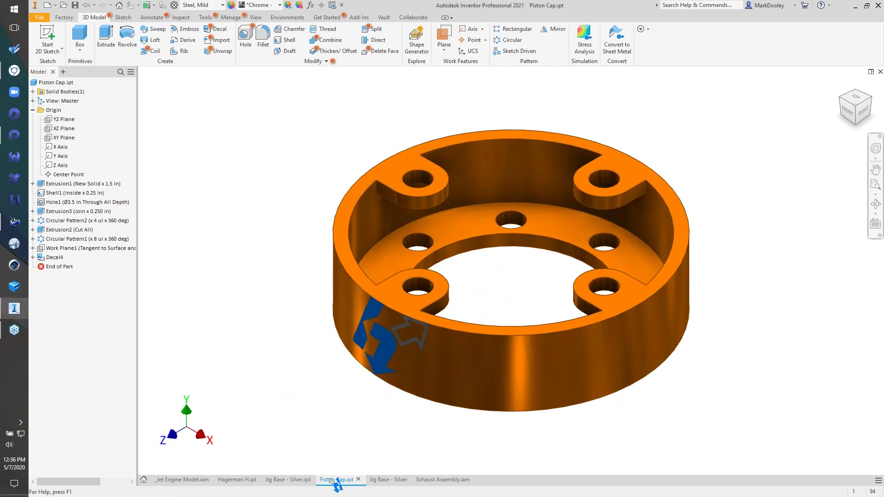
Step: Switch to _Jet Engine Model.iam, examine the engine assembly from another angle, and restore the home view
left_click(185, 479)
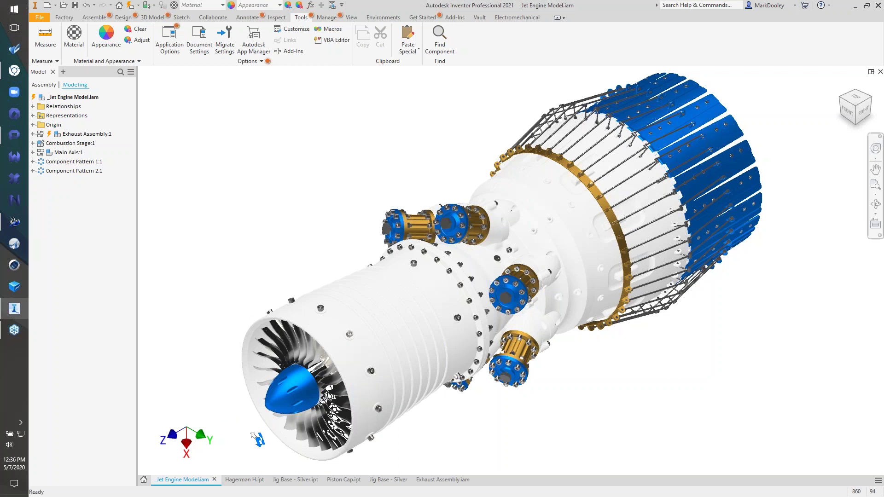
key("F4")
left_click_drag(552, 291, 350, 317)
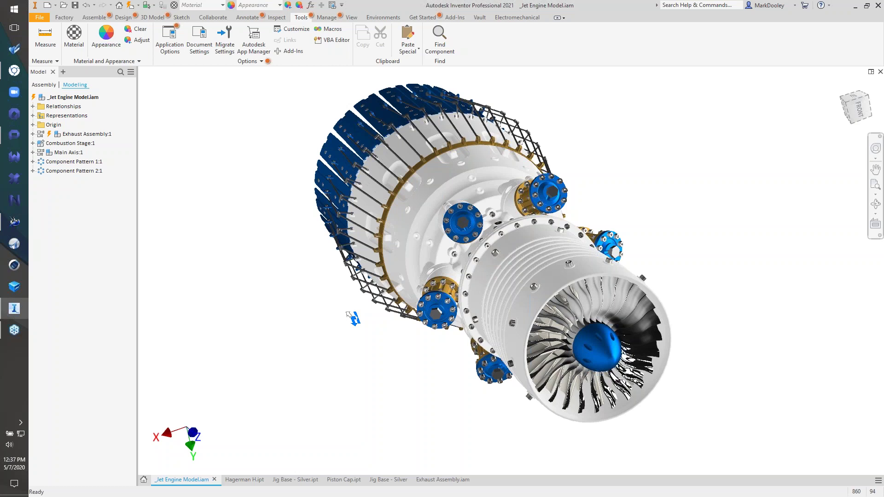
left_click_drag(354, 337, 352, 341)
key("F6")
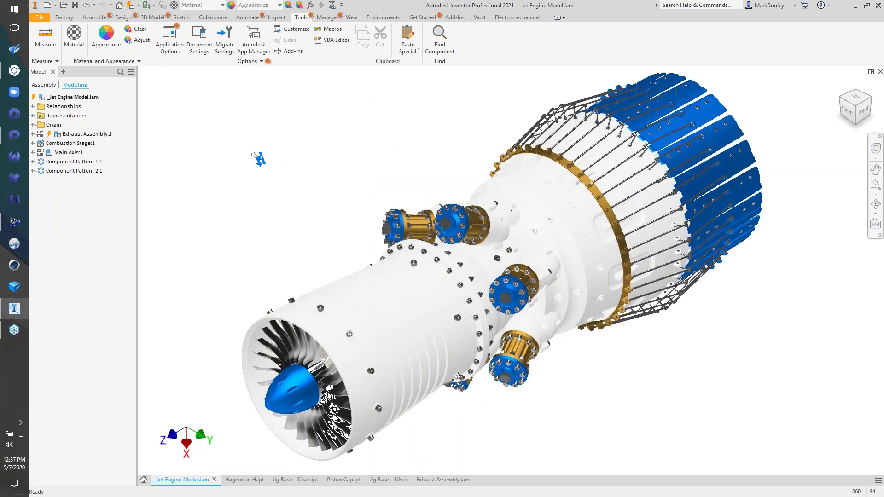
Step: Create a new drawing from standard.dwg using the C Size_IPT_5 views_wNote predefined layout
left_click(47, 5)
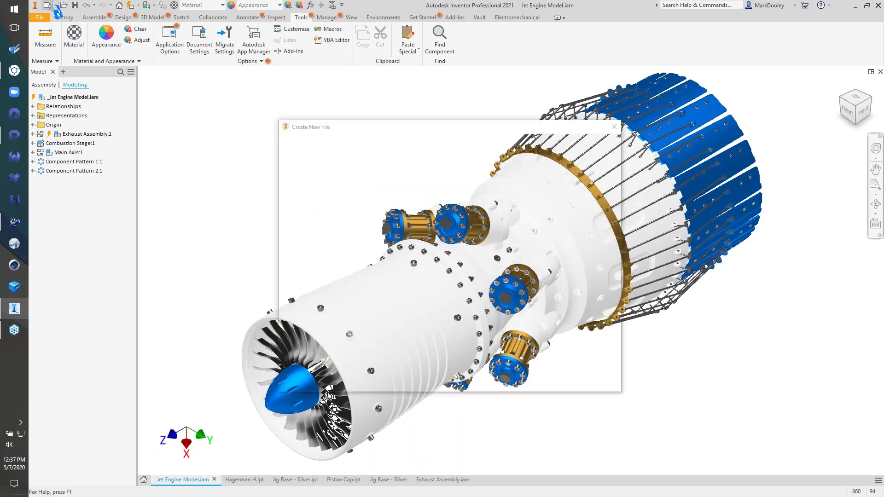
left_click(372, 289)
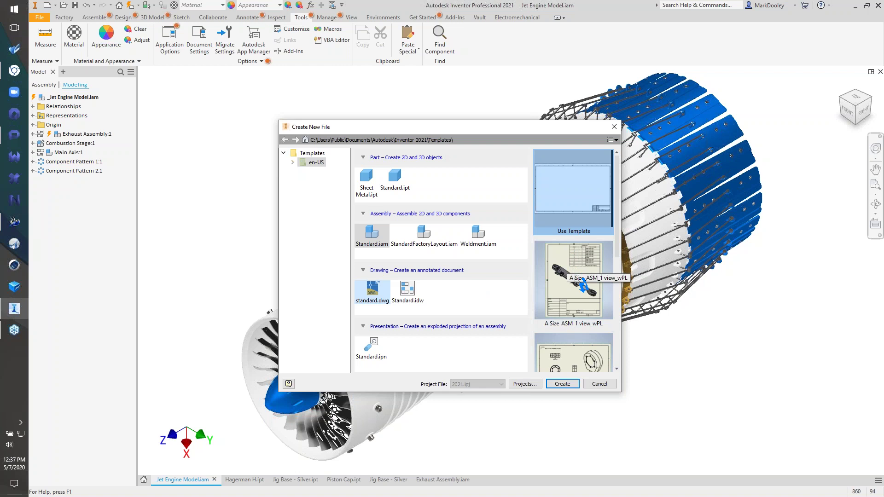
scroll(578, 277, "down", 5)
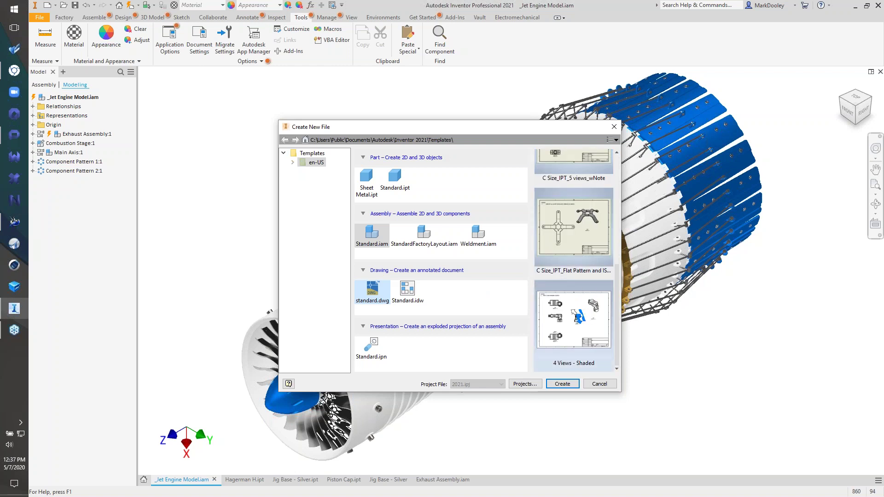
left_click(574, 321)
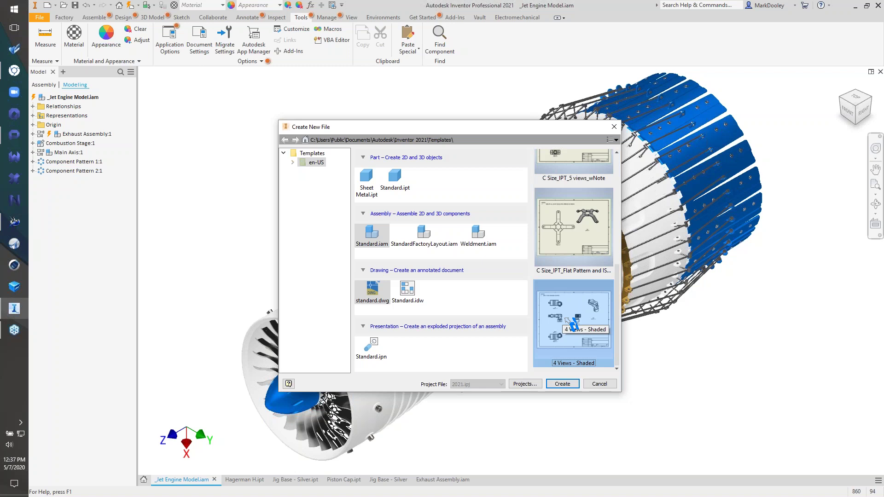
scroll(574, 207, "up", 5)
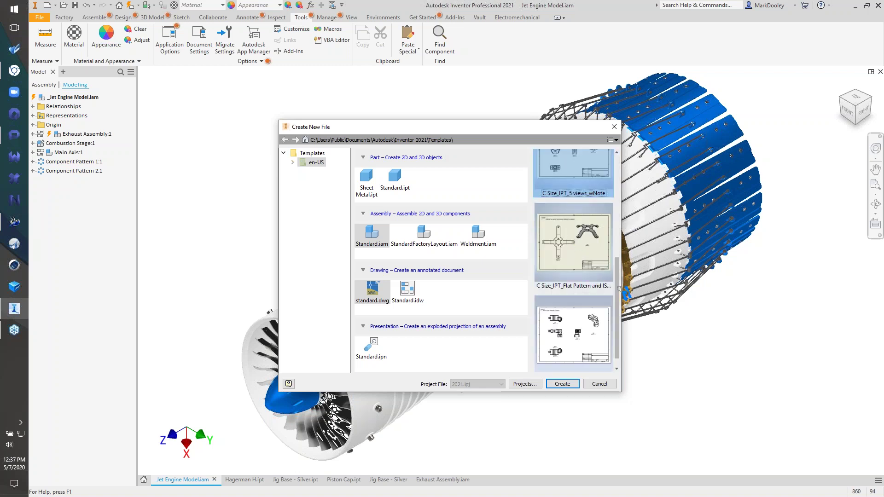
scroll(617, 282, "down", 3)
scroll(622, 269, "up", 2)
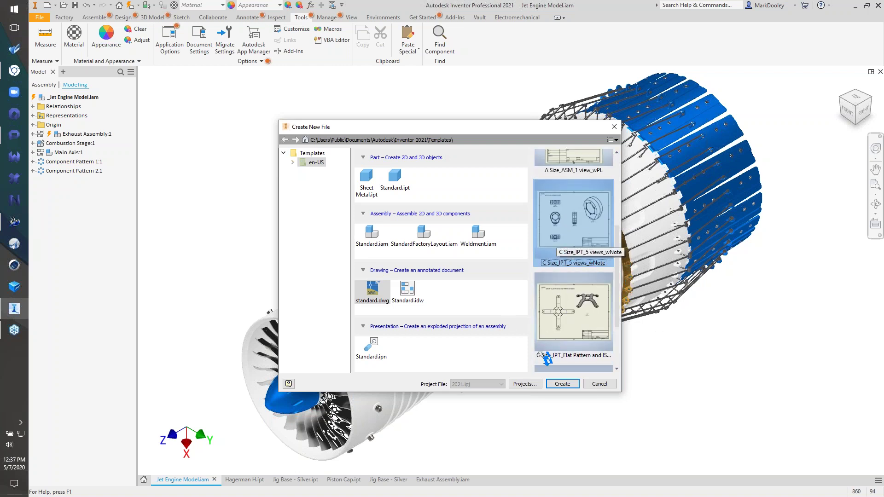
left_click(563, 385)
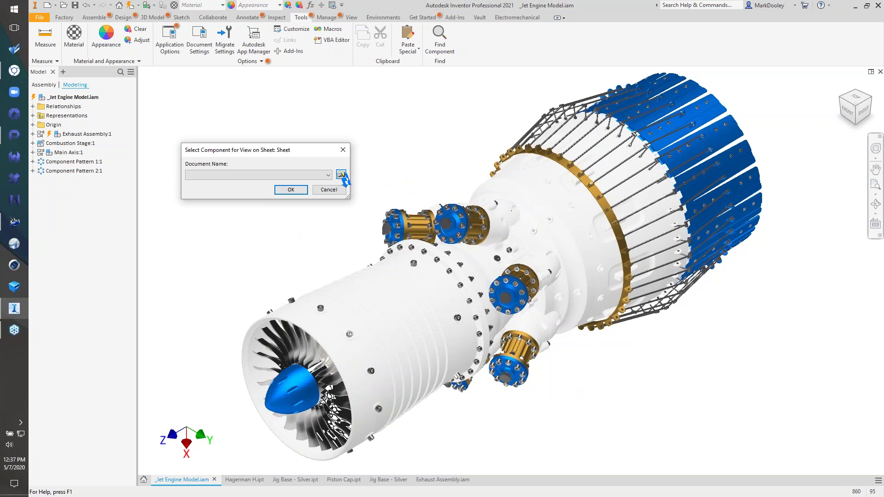
Step: Choose Shape Generator Plate_Final.ipt from the 2021 Adv Part folder as the drawing's component and generate its views
left_click(341, 175)
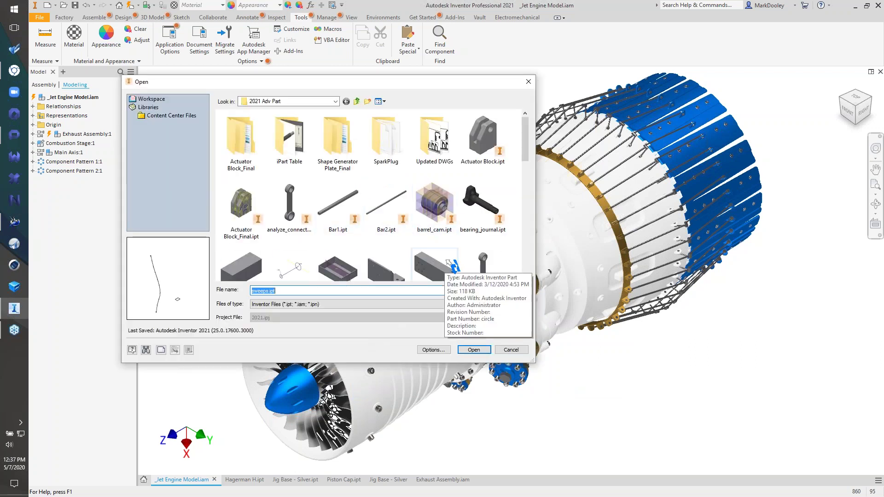
scroll(376, 262, "down", 10)
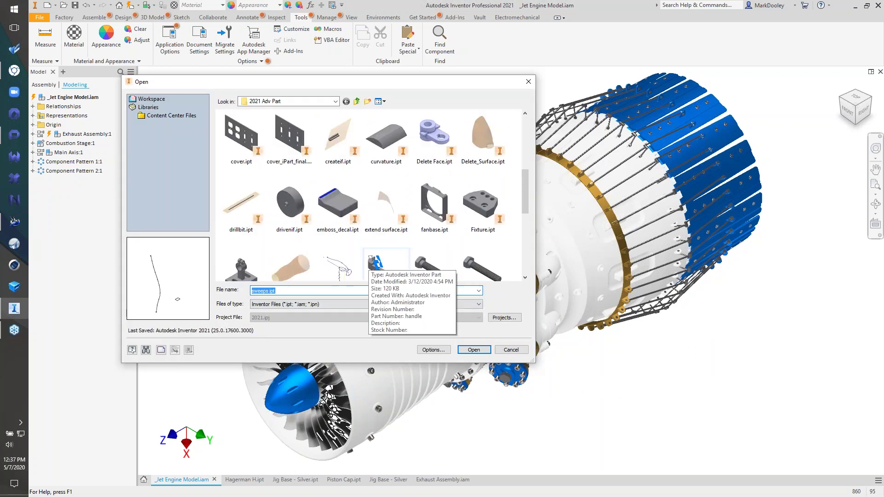
scroll(371, 258, "down", 1)
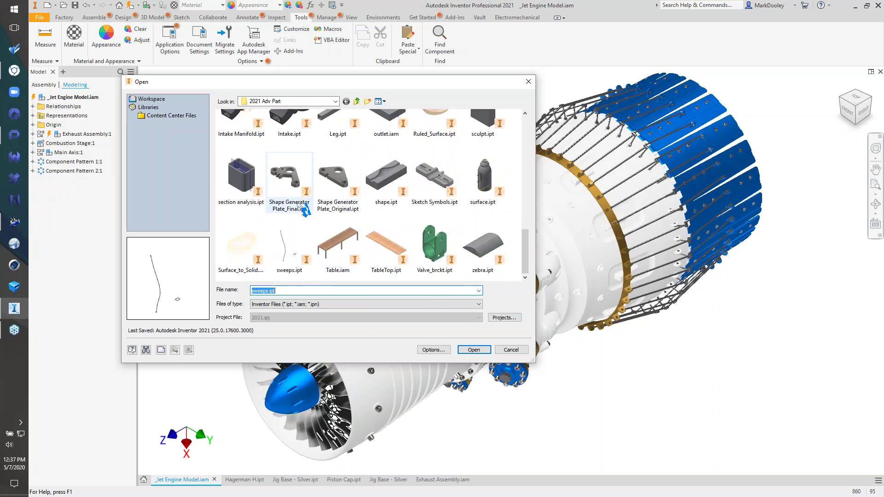
left_click(297, 206)
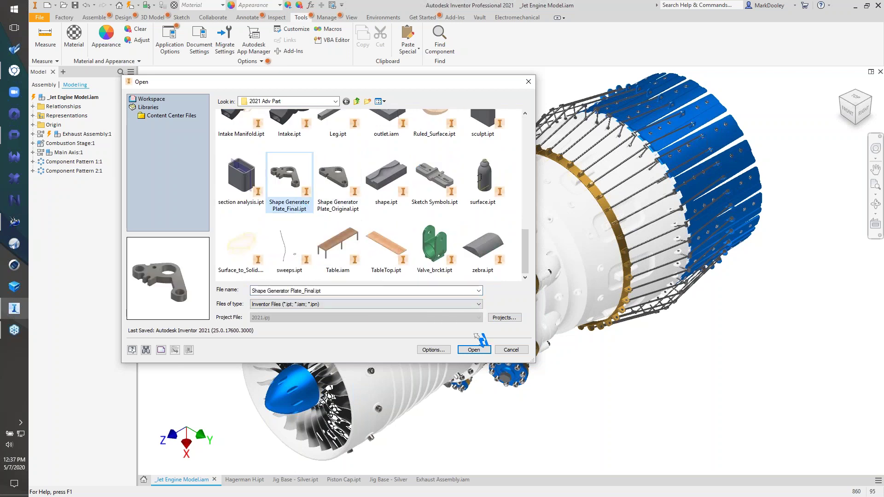
left_click(474, 350)
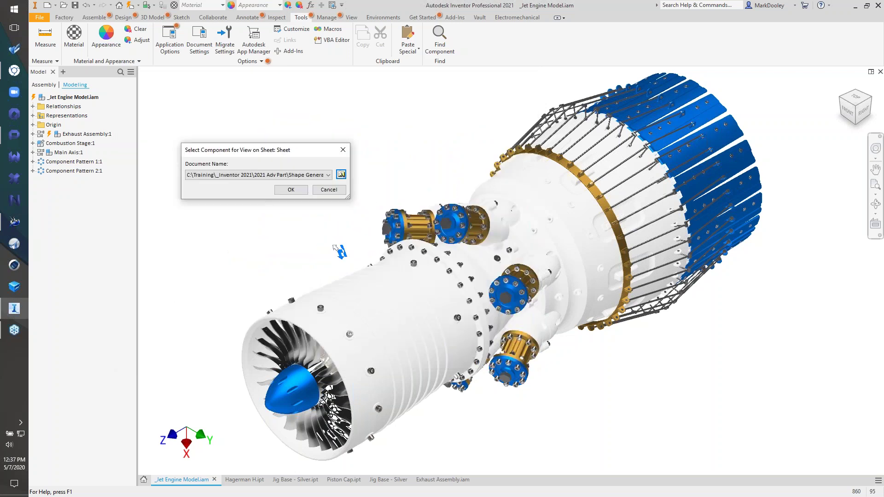
left_click(300, 192)
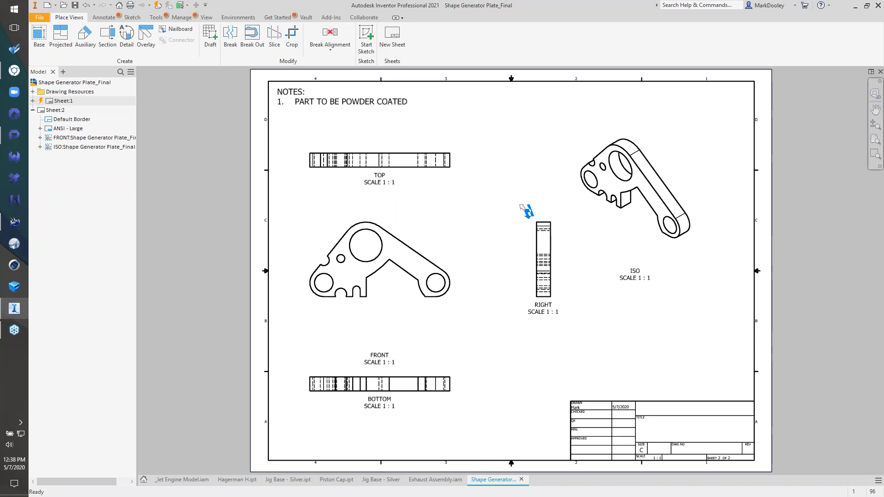
Step: Measure the large hole's diameter in the ISO view and its centre distance to the hole in the plate's rounded end, then clear the measurement
right_click(507, 186)
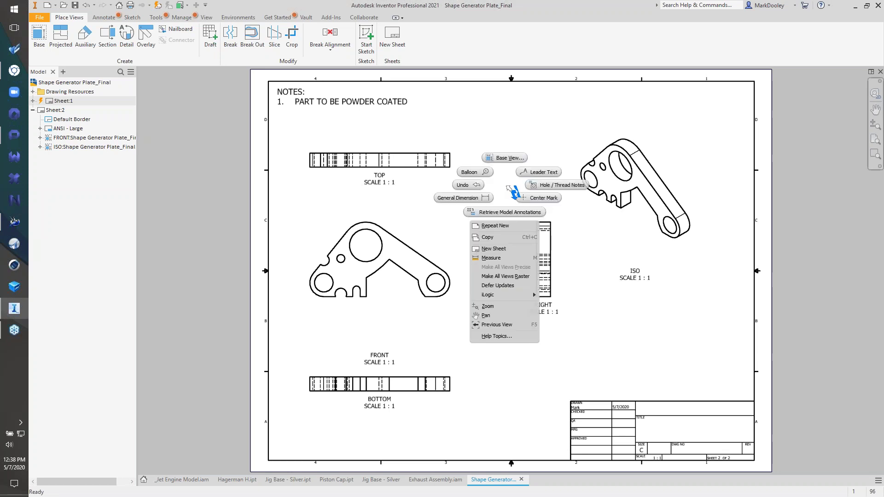
left_click(504, 259)
scroll(586, 168, "down", 5)
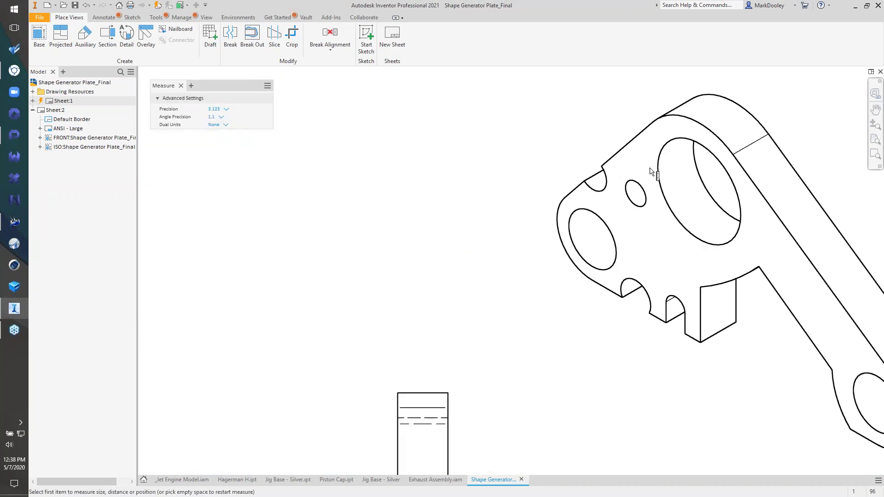
left_click(659, 181)
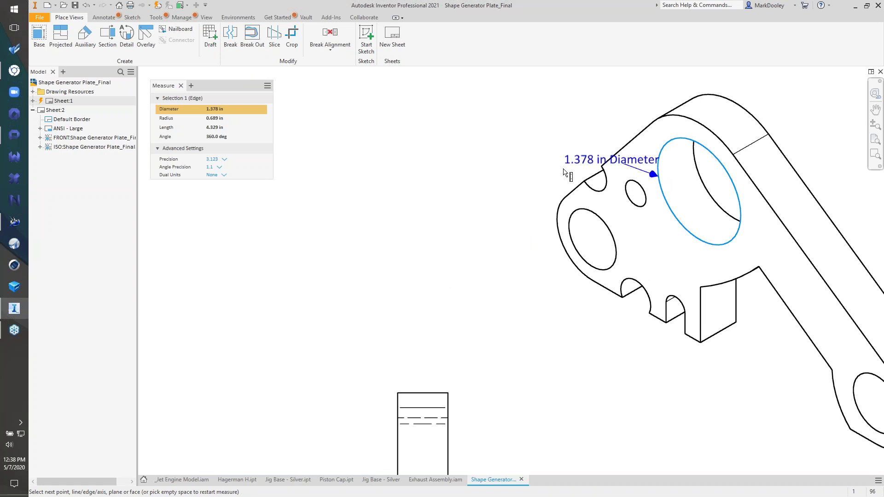
left_click(570, 252)
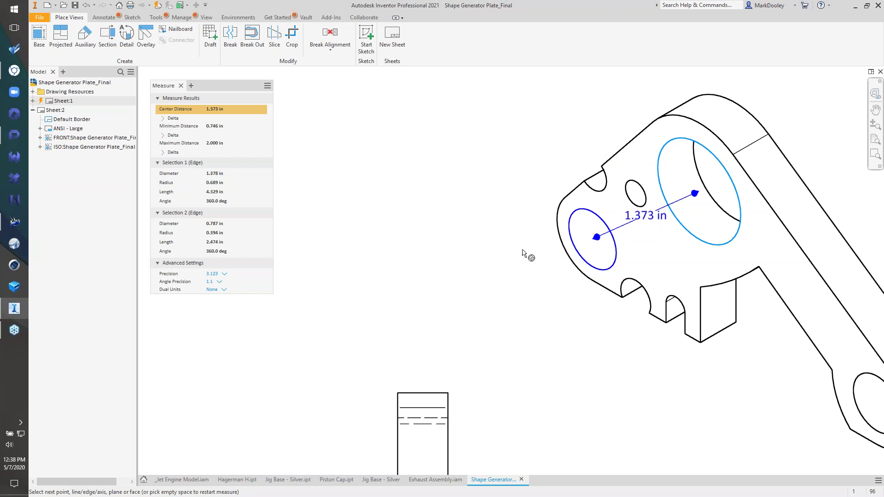
scroll(545, 229, "down", 6)
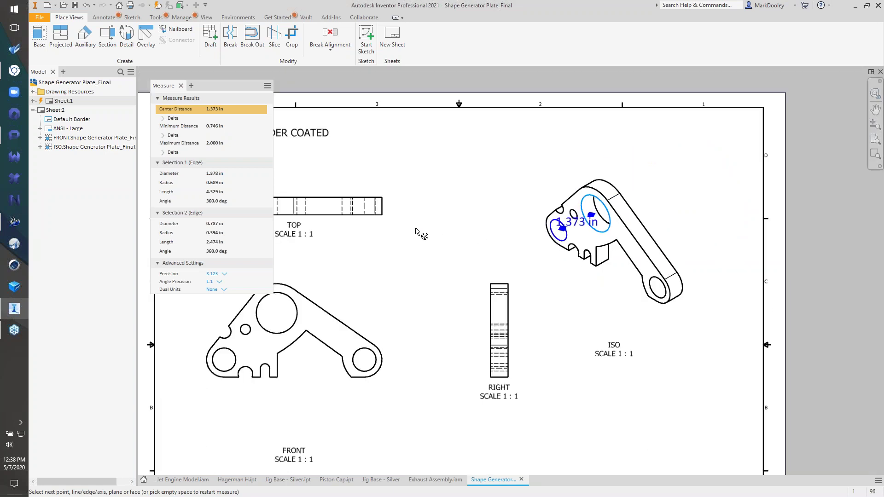
left_click(450, 280)
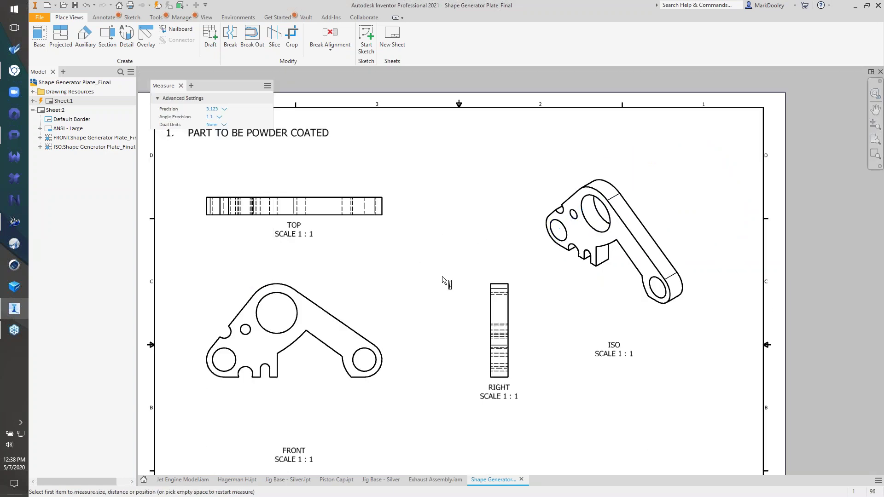
Step: Measure the distance between the arm's outer and inner edges in the front view, and the upper edge's length in the right view
left_click(357, 332)
left_click(328, 344)
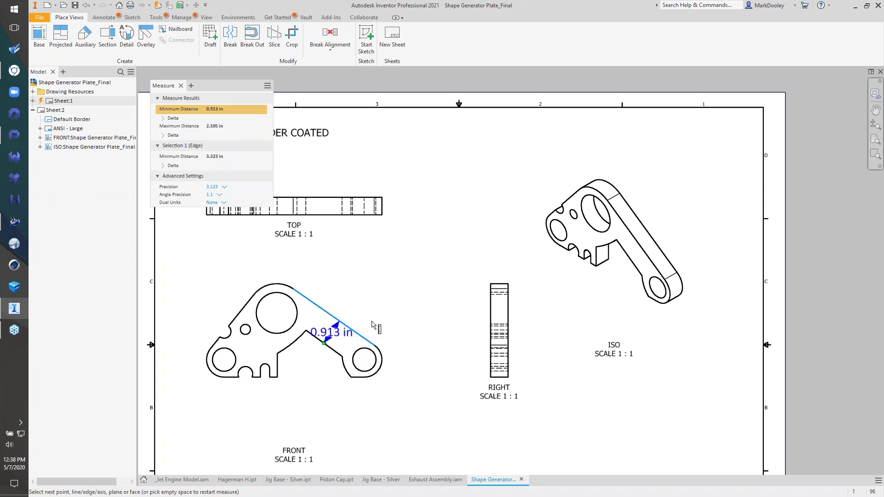
left_click(411, 306)
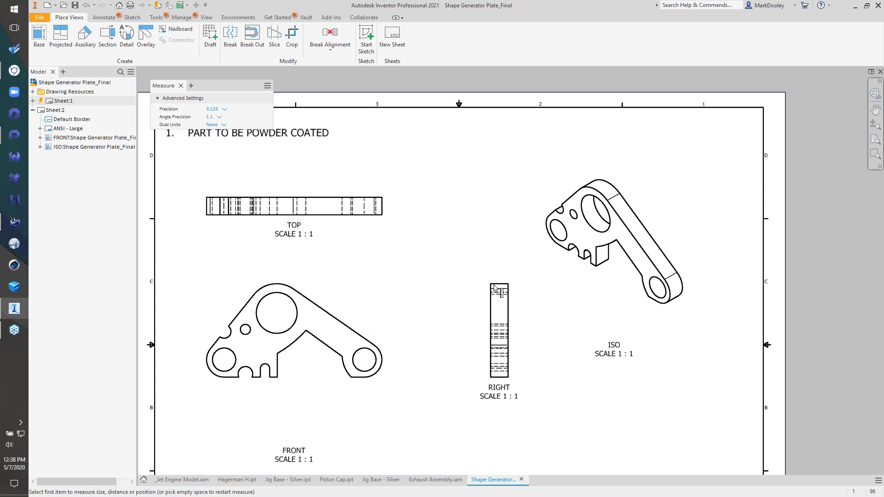
scroll(496, 288, "up", 3)
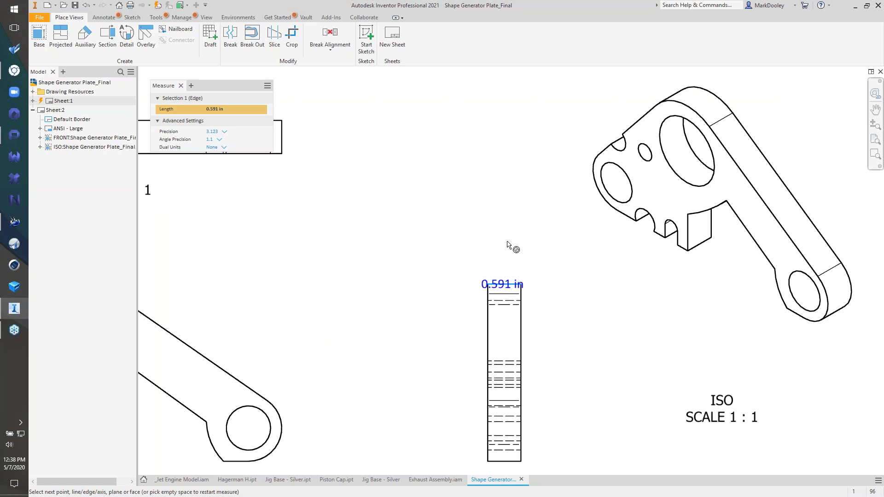
Step: End the measurement and add a rotated dimension along the arm's long front edge in the ISO view, using the arm's inner edge as direction
key("Escape")
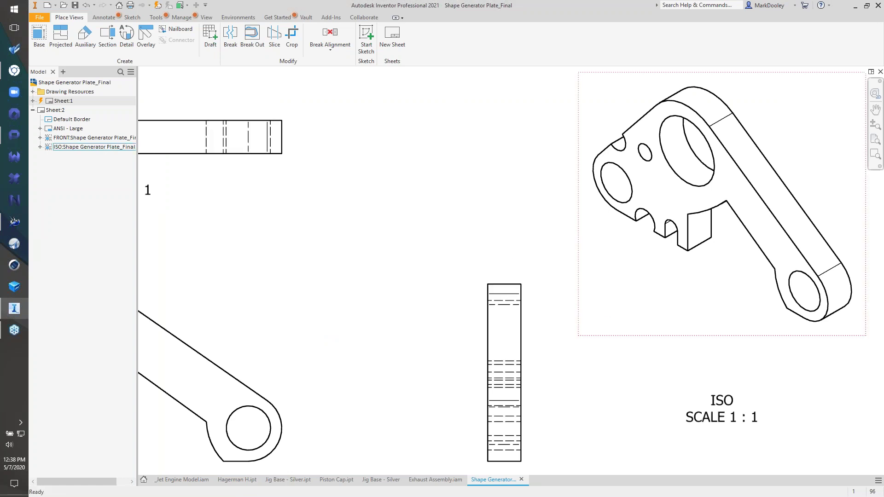
scroll(592, 295, "down", 3)
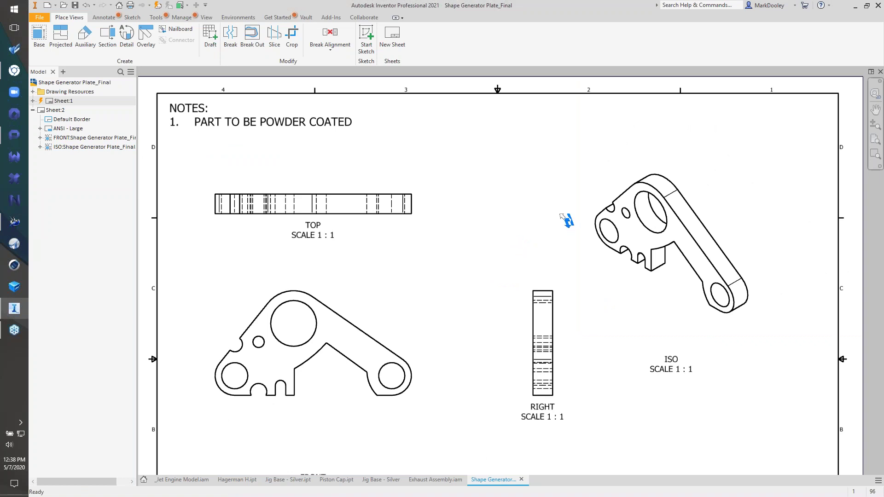
scroll(562, 217, "up", 3)
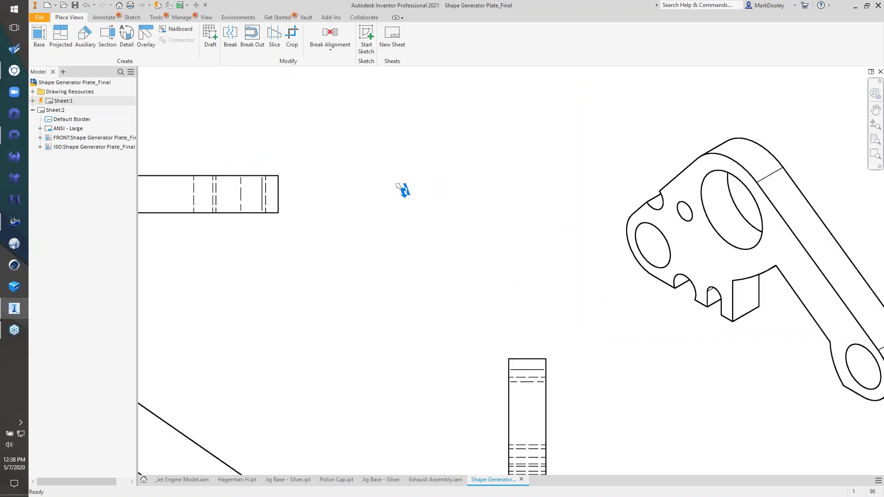
left_click(104, 17)
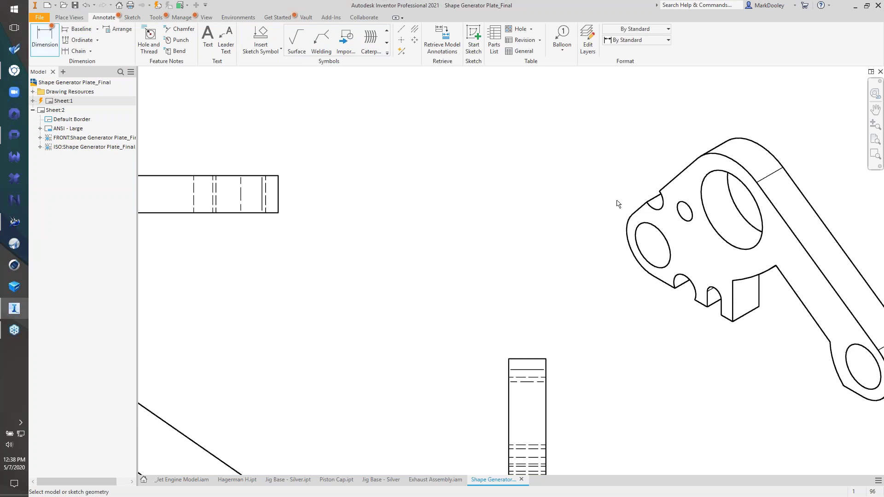
scroll(532, 199, "down", 2)
scroll(664, 218, "up", 3)
left_click(703, 223)
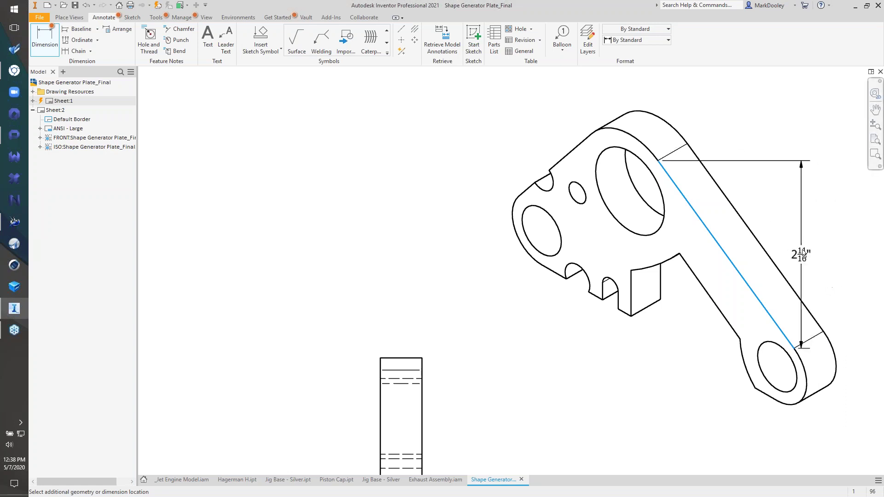
right_click(809, 257)
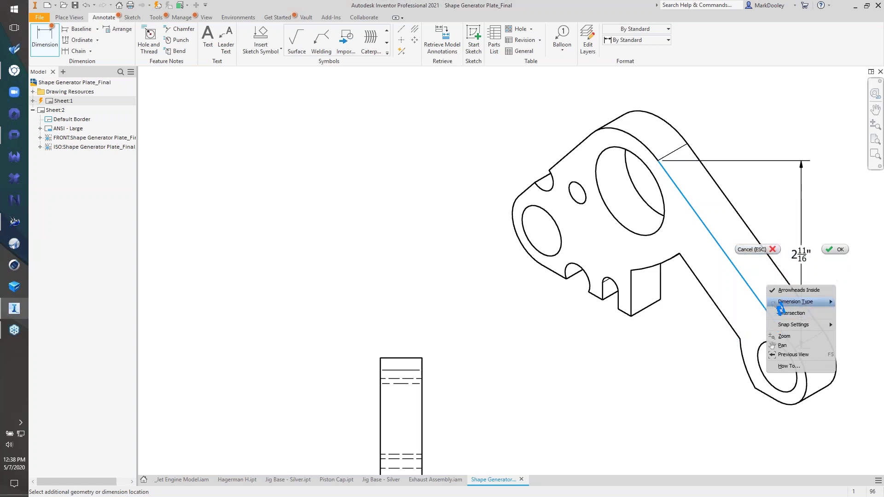
mouse_move(799, 304)
left_click(732, 329)
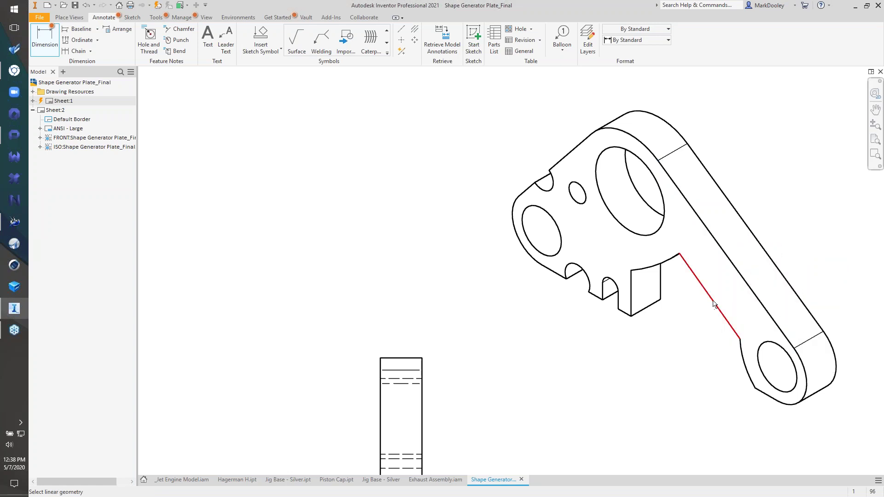
left_click(732, 329)
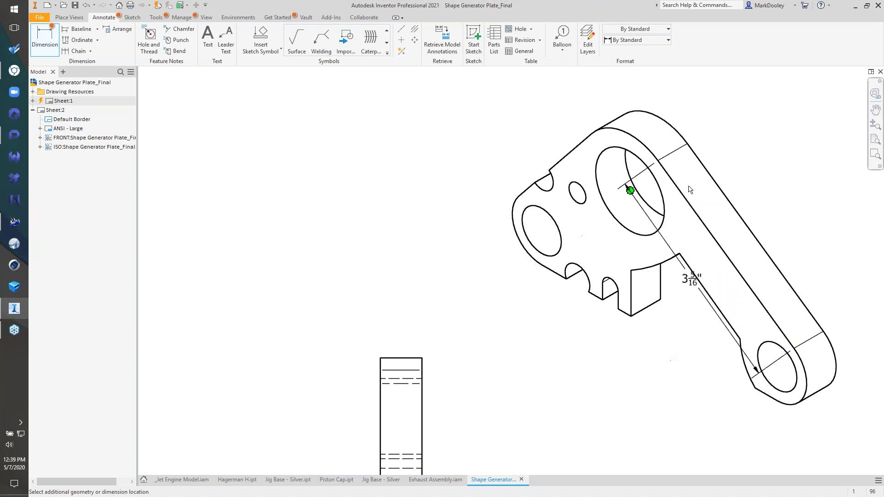
left_click(794, 167)
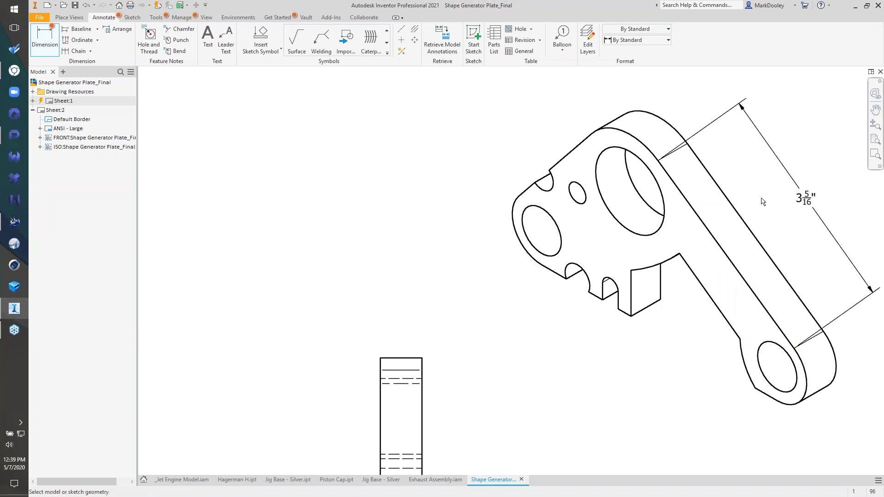
Step: Dimension the large hole's diameter, the larger round notch's radius and the arm-end hole's diameter in the ISO view
scroll(623, 263, "down", 3)
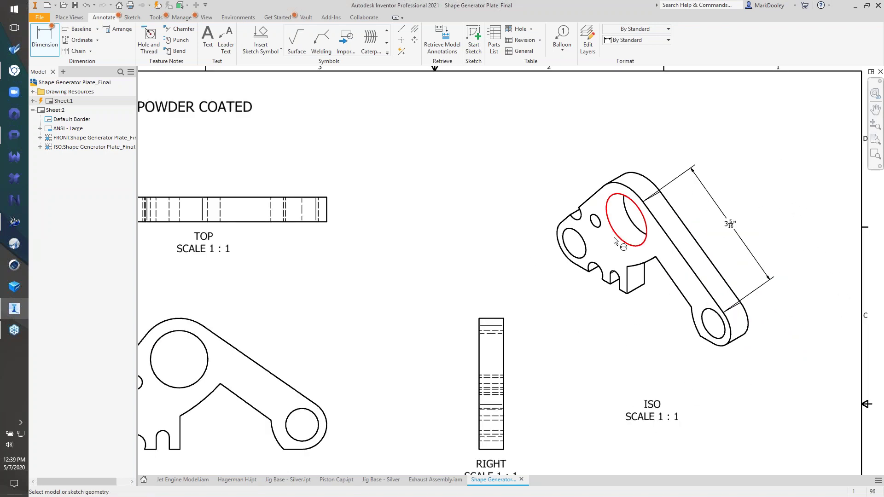
scroll(617, 244, "up", 2)
left_click(627, 234)
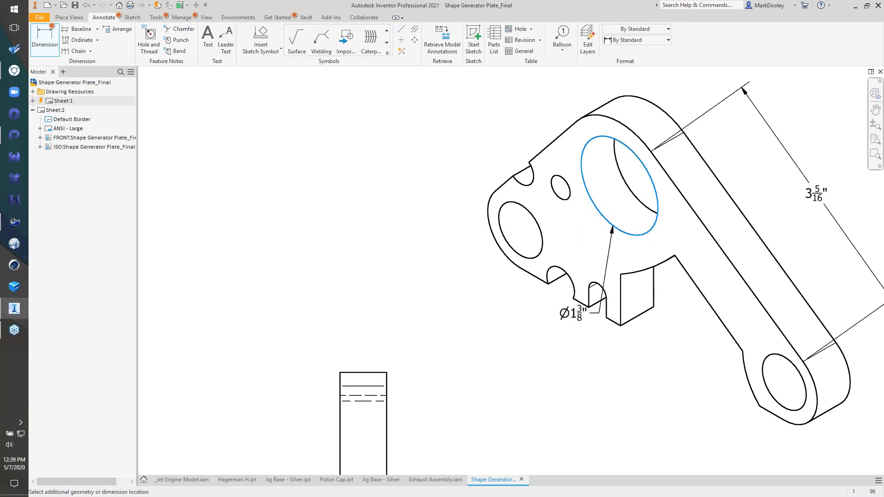
left_click(495, 320)
left_click(571, 282)
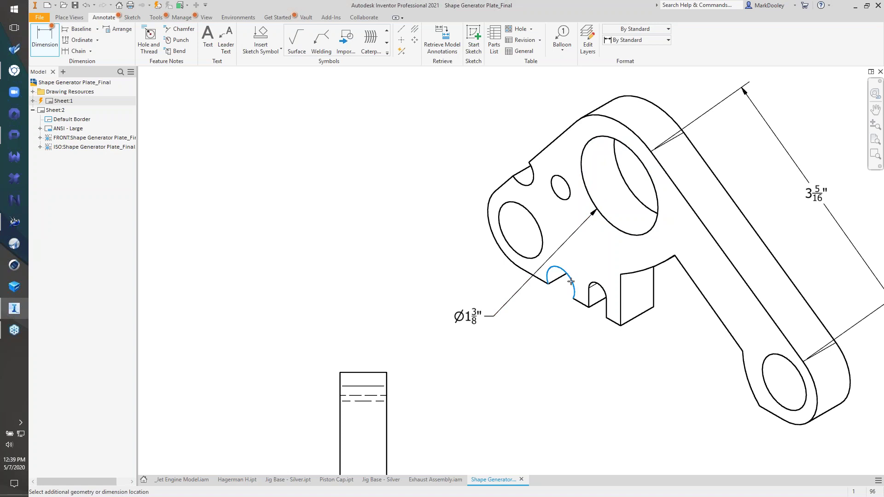
left_click(581, 253)
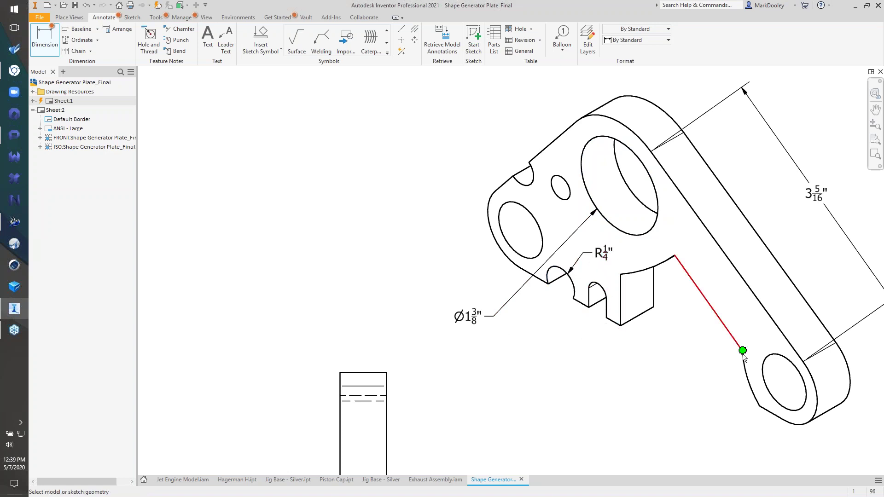
left_click(765, 366)
left_click(695, 408)
Step: Add a rotated dimension for the arm's inner straight edge in the ISO view, parallel to that edge and offset below the plate
left_click(720, 325)
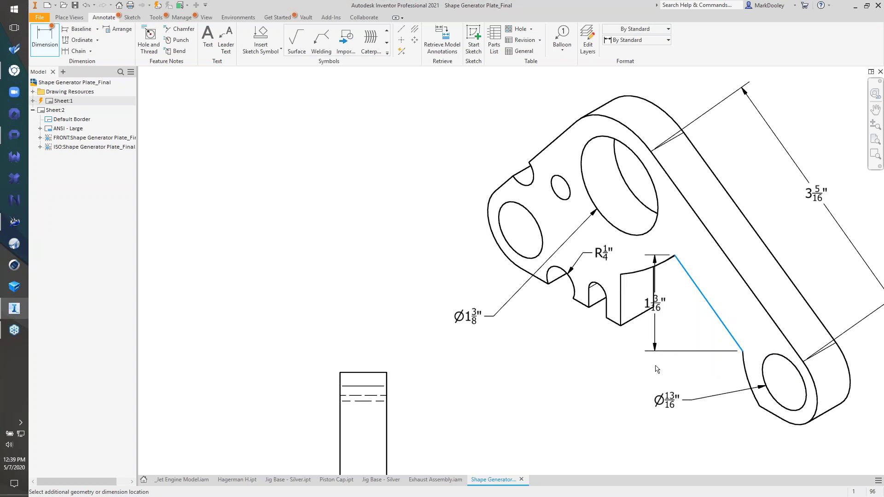
right_click(644, 347)
mouse_move(644, 399)
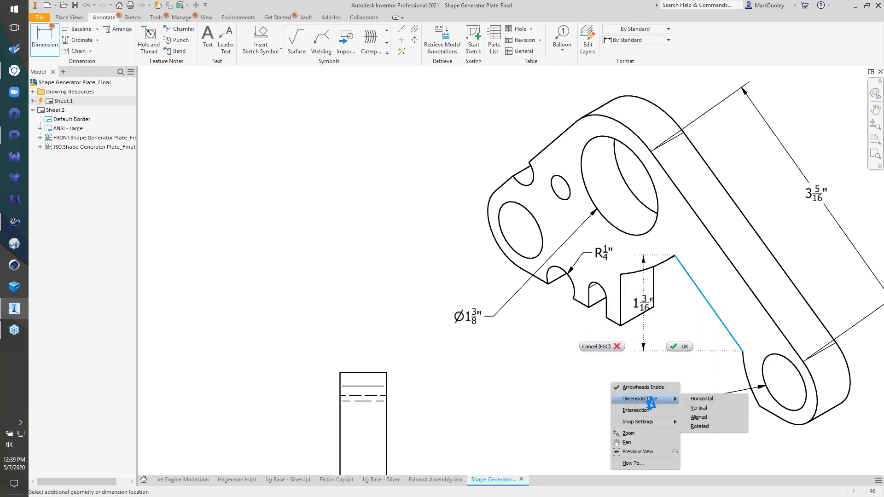
left_click(693, 429)
left_click(733, 342)
left_click(592, 389)
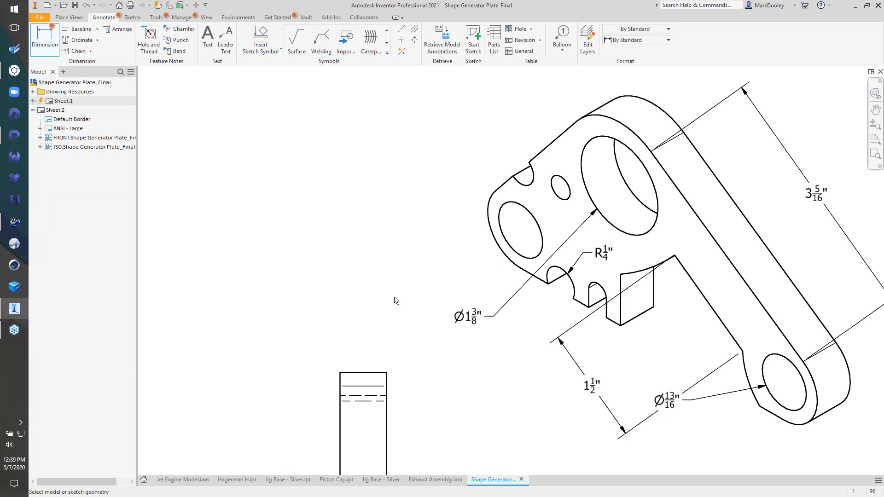
Step: Examine the sheet formats in the drawing resources and the commands available for A Size_ASM_1 view_wPL
scroll(417, 259, "up", 2)
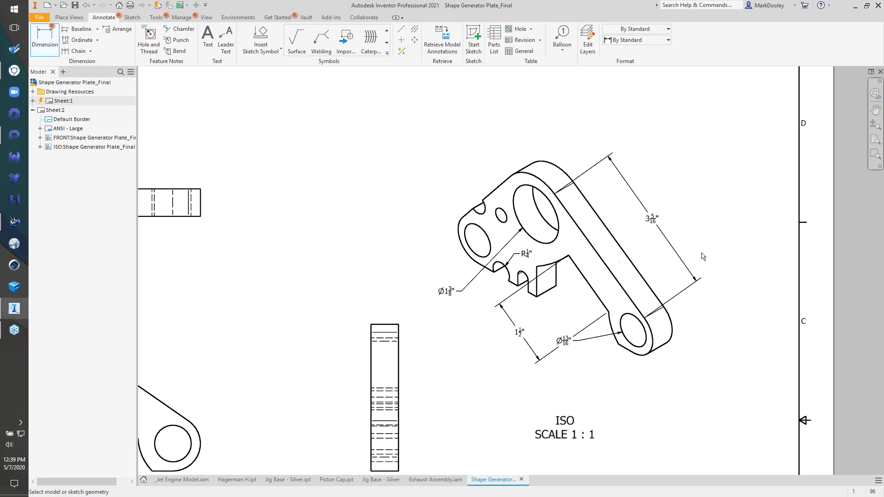
scroll(697, 265, "up", 2)
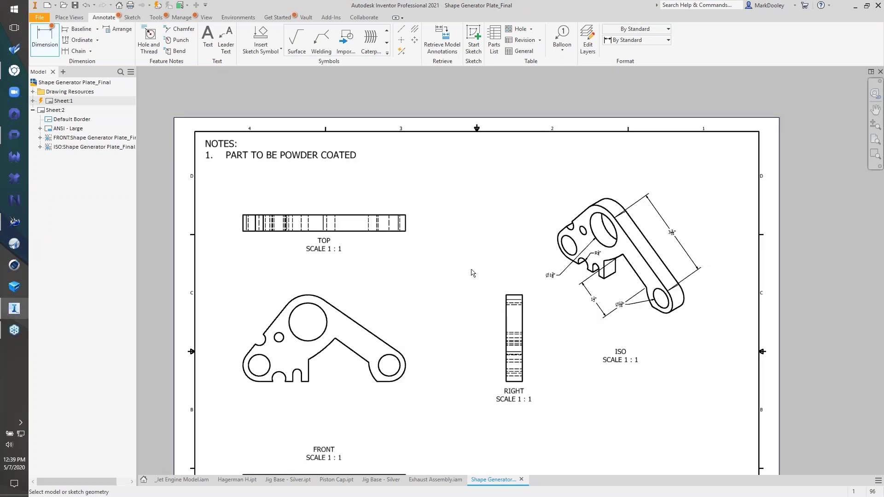
scroll(468, 269, "up", 2)
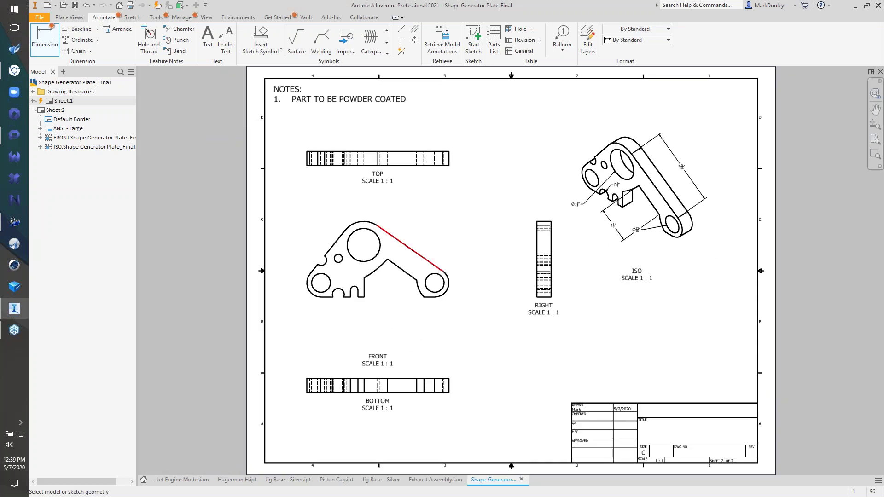
left_click(33, 92)
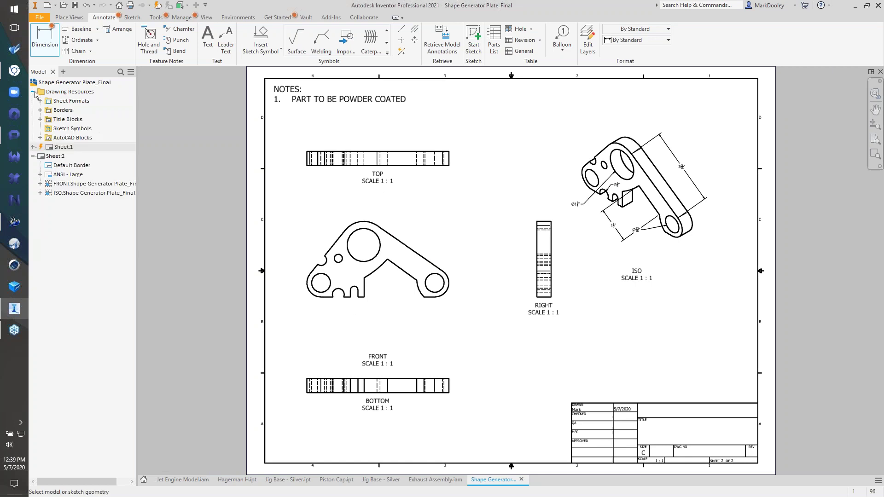
left_click(41, 101)
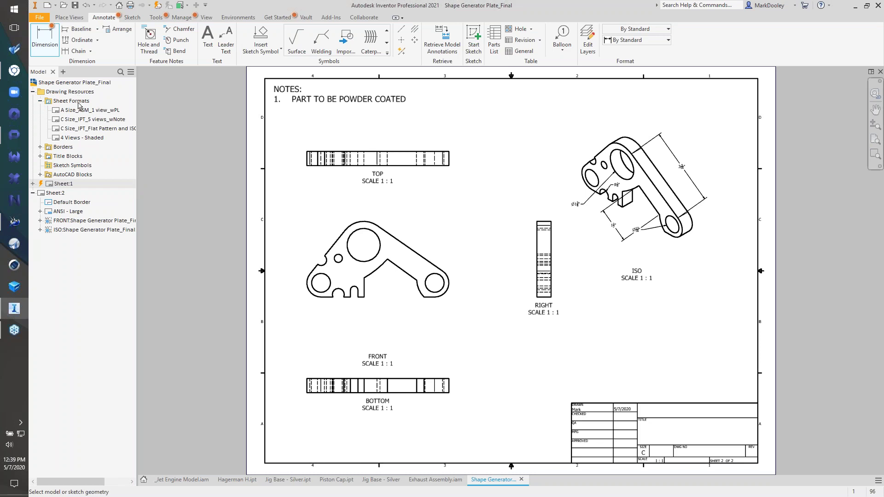
right_click(78, 102)
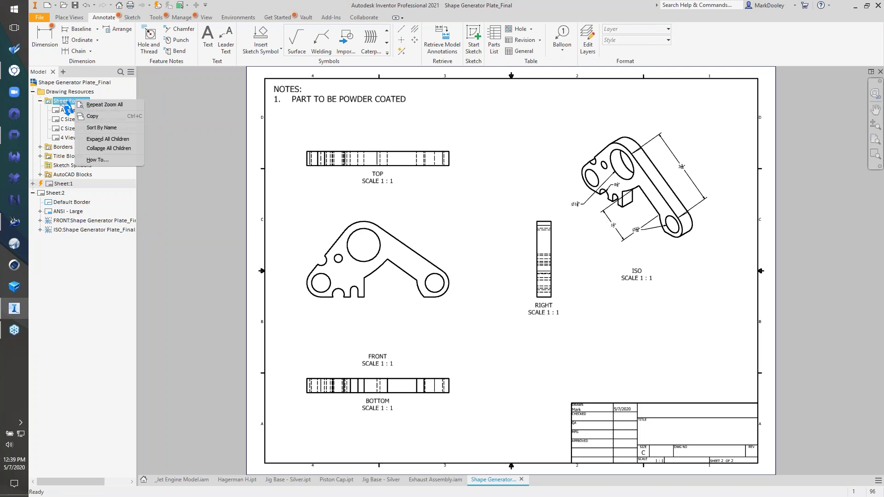
left_click(69, 110)
right_click(70, 110)
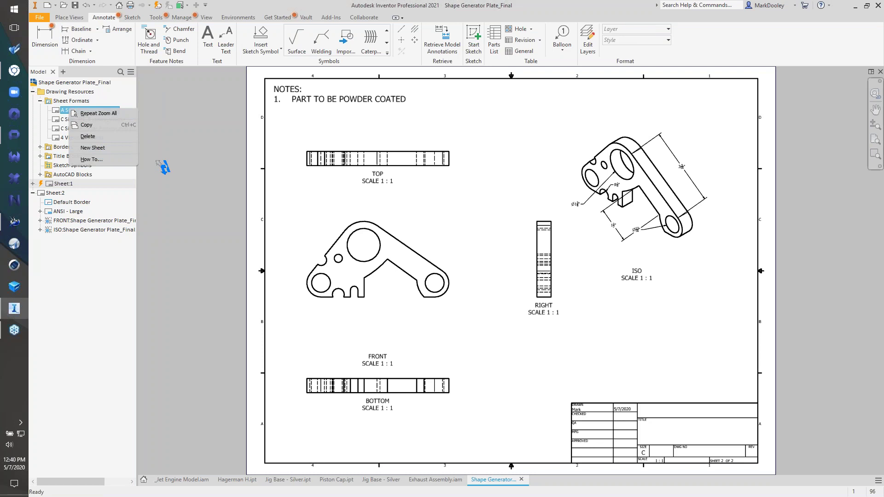
left_click(170, 168)
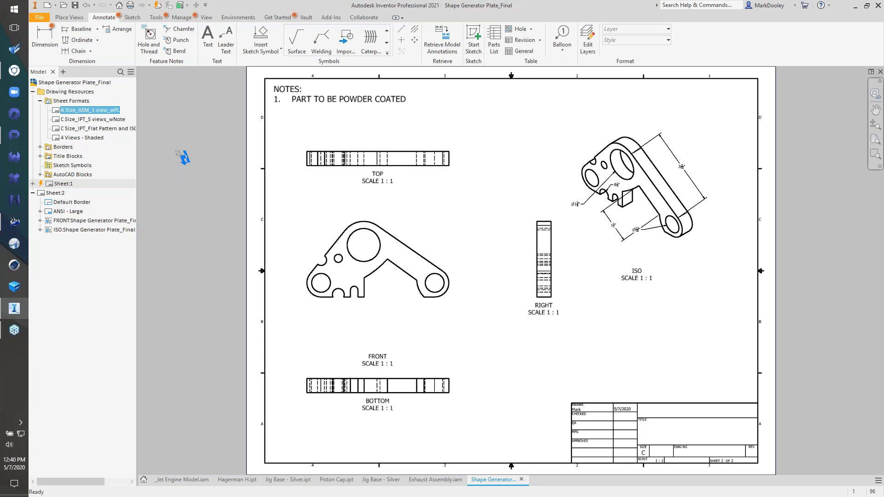
left_click_drag(176, 151, 389, 217)
key("Escape")
right_click(247, 272)
key("Escape")
Step: Place a single instance of Platform_1.ipt in the new assembly and save the assembly as Assembly6.iam
key("p")
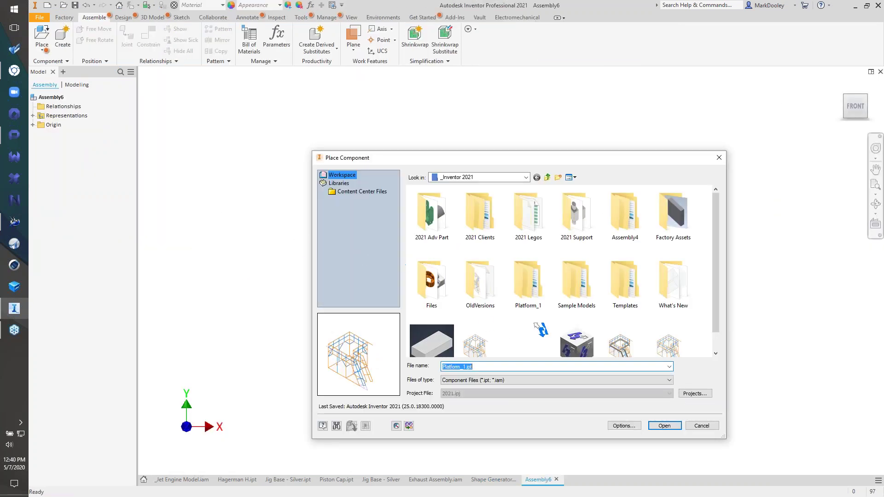
left_click(664, 425)
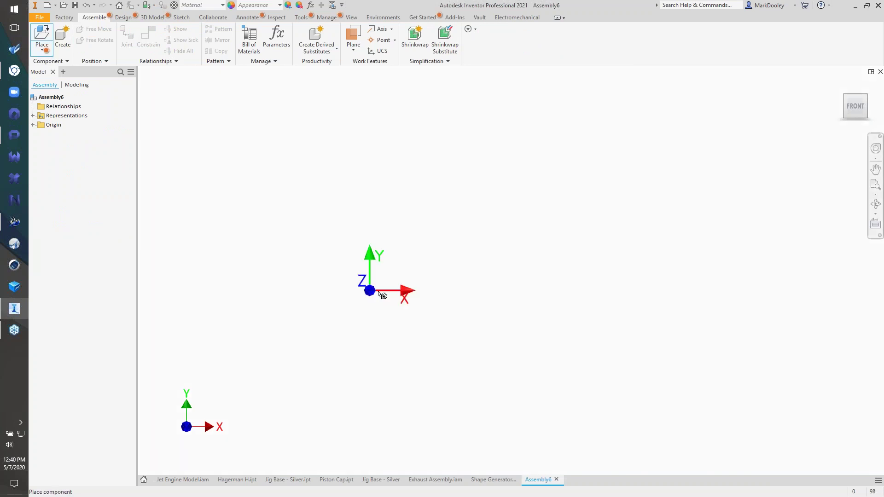
right_click(419, 296)
left_click(445, 314)
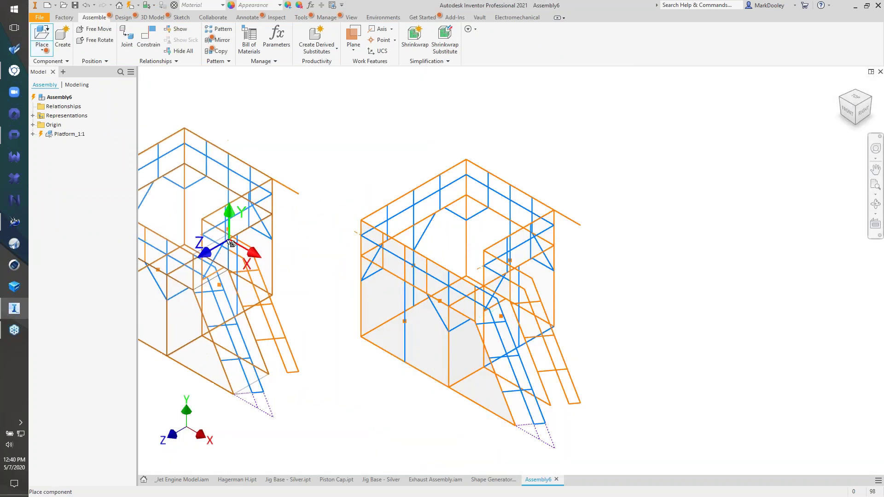
right_click(226, 239)
left_click(258, 239)
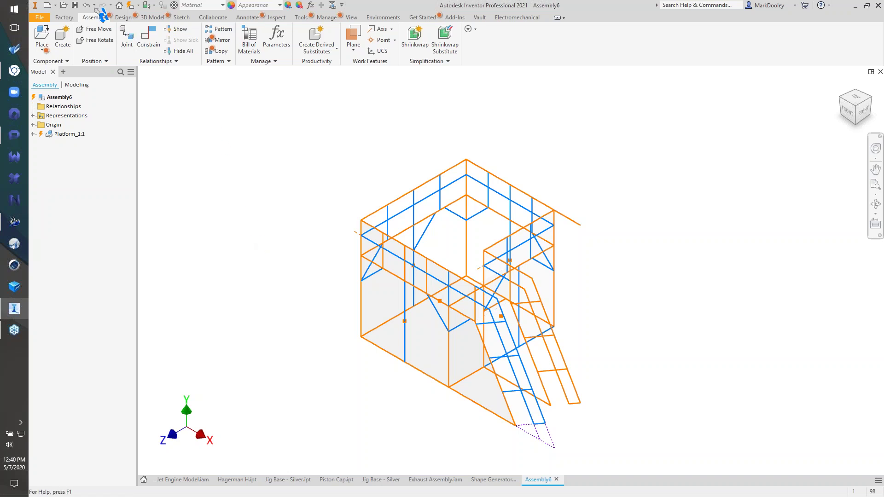
left_click(75, 6)
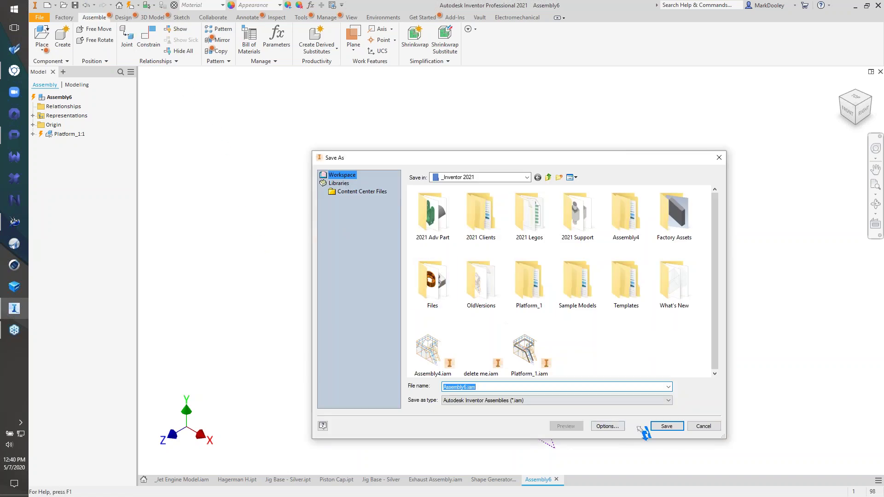
left_click(666, 426)
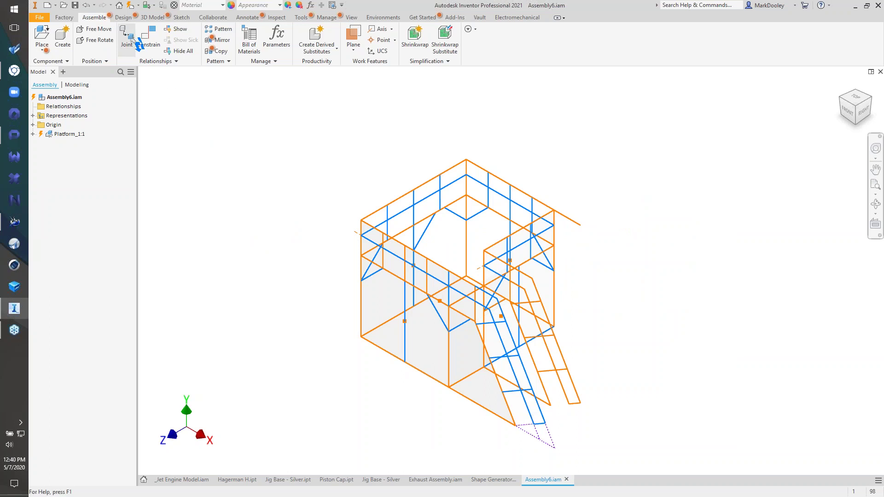
Step: Start the Insert Frame command and browse the ANSI families with the category widened to All
left_click(123, 17)
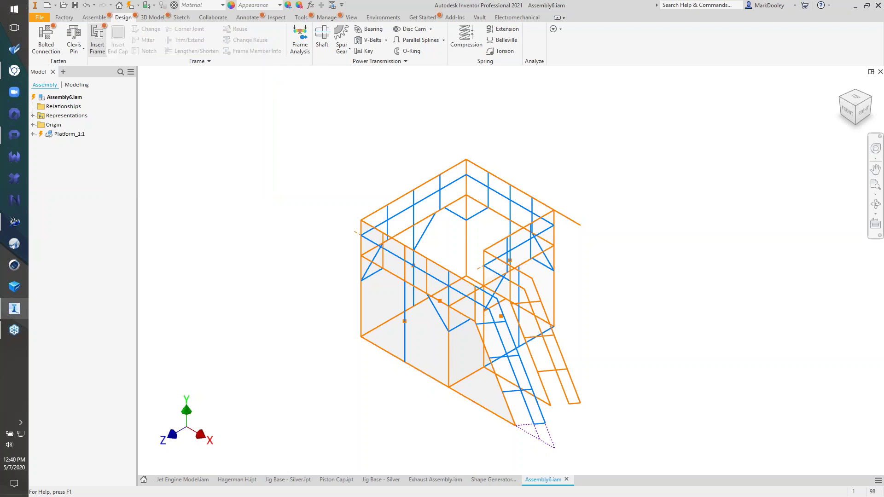
left_click(97, 39)
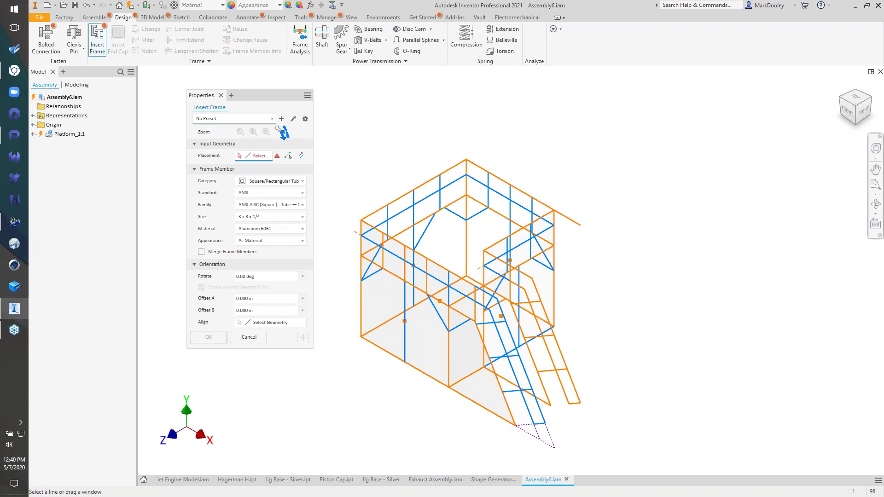
left_click(286, 181)
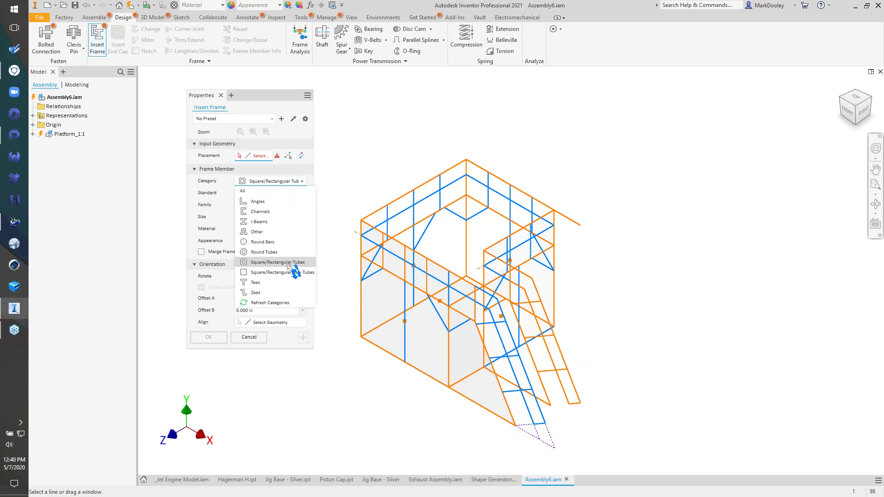
left_click(271, 192)
left_click(289, 193)
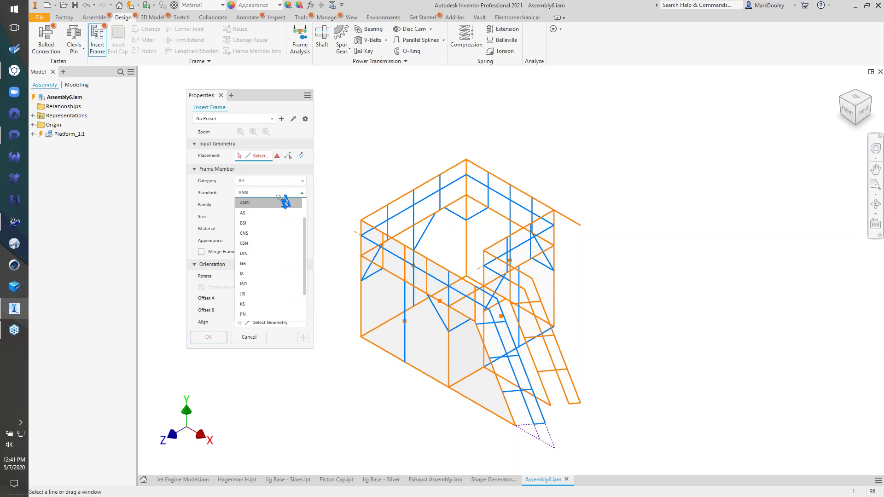
left_click(282, 203)
left_click(286, 205)
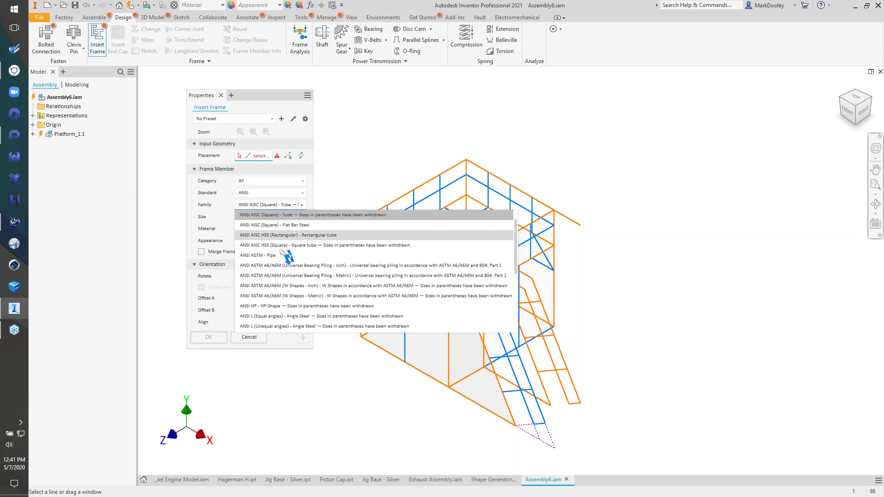
left_click(284, 294)
Step: Specify the frame member as a Square/Rectangular Tubes profile, family ANSI AISC (Square) - Tube, size 4 x 4 x 1/8, material Steel, Mild
left_click(290, 182)
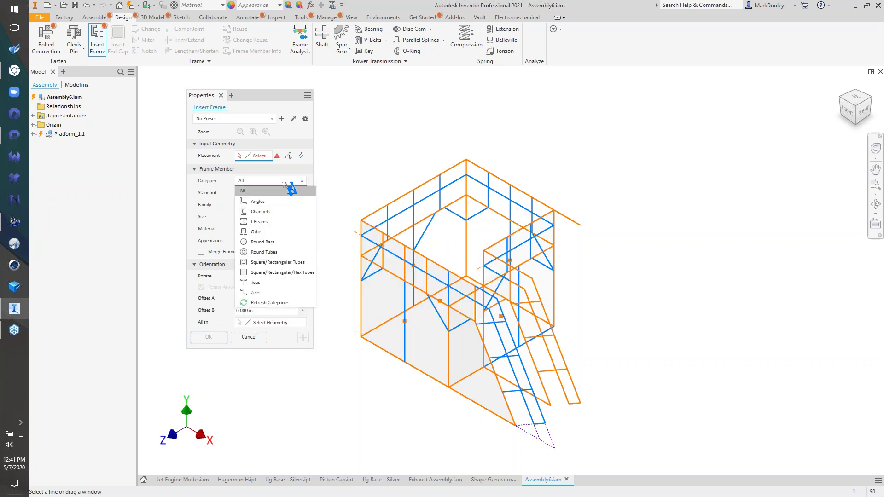
left_click(282, 263)
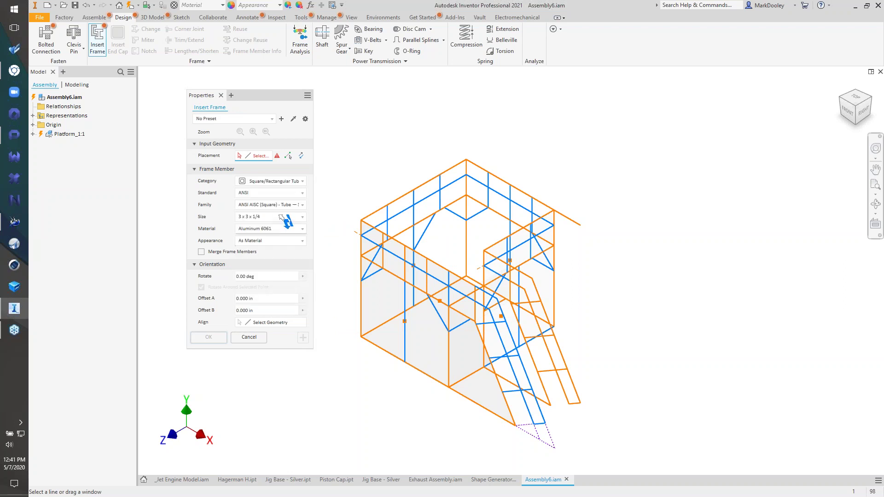
left_click(298, 206)
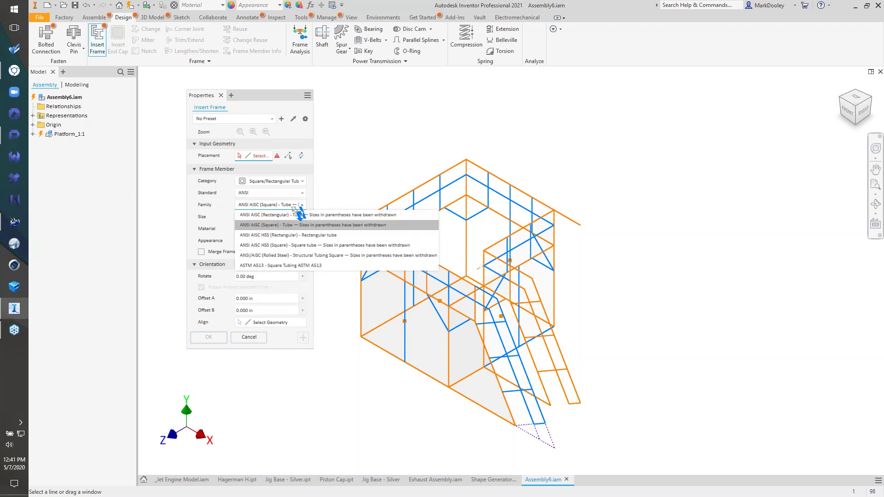
left_click(309, 225)
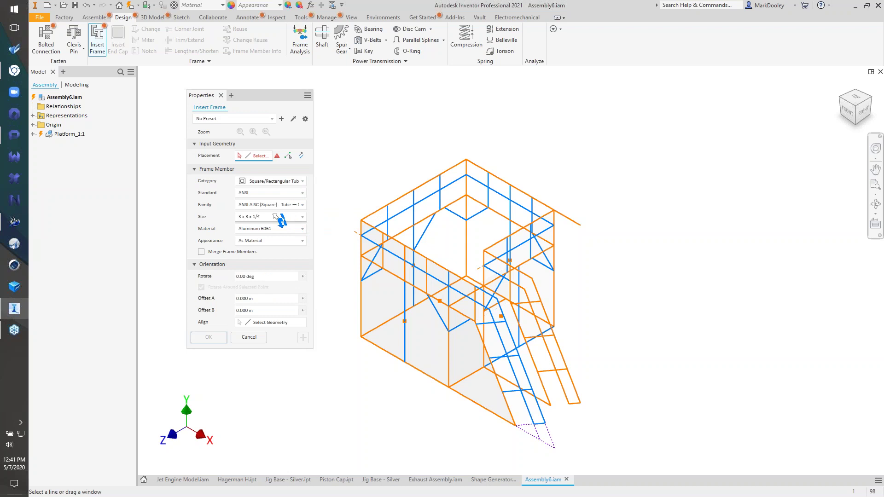
left_click(278, 217)
left_click(275, 307)
Step: Choose the short deck-level edge on the shaded side of the platform skeleton as the first tube's placement line
scroll(389, 290, "up", 3)
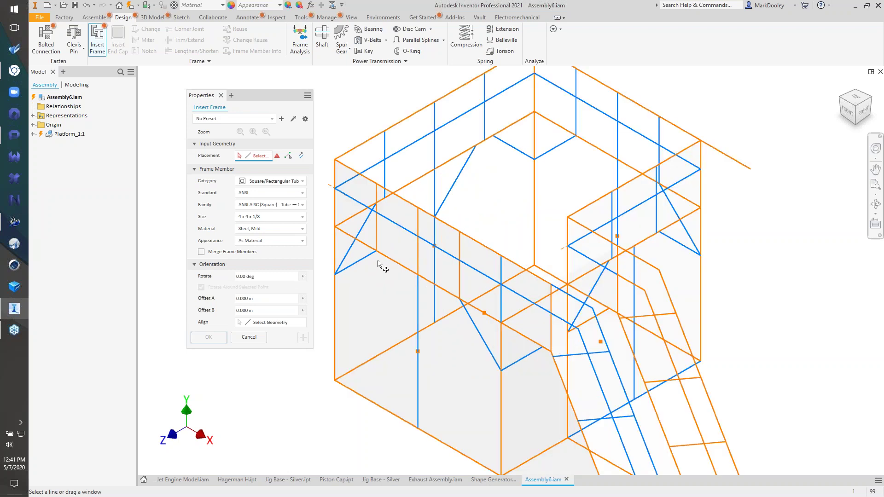
left_click(386, 256)
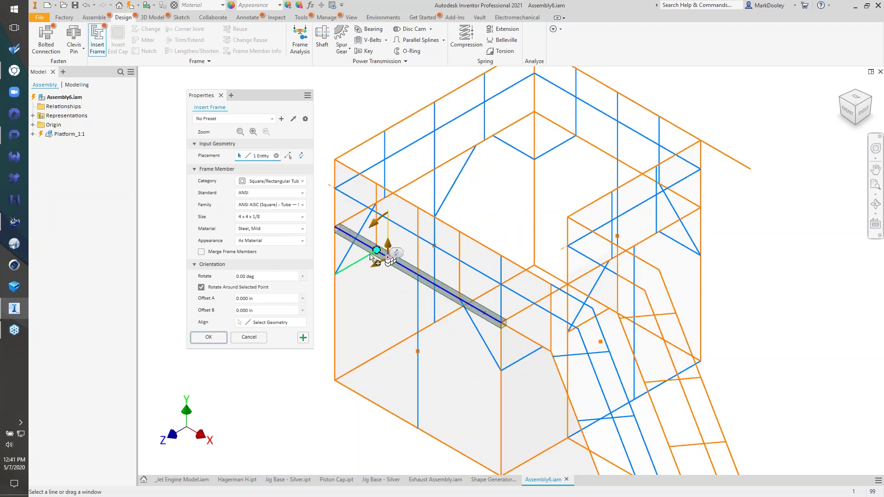
scroll(410, 261, "up", 5)
scroll(410, 262, "up", 2)
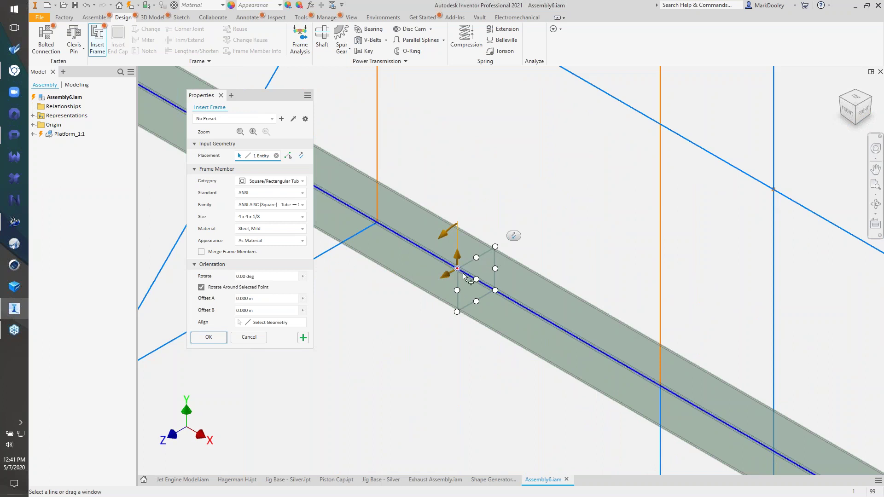
middle_click_drag(547, 308, 527, 325, "shift")
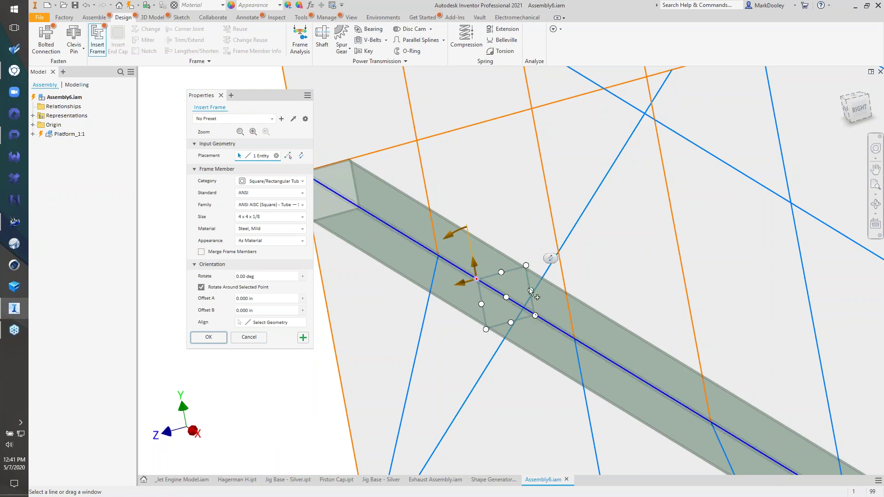
Step: Try other corner and centre insertion points on the tube's cross-section, and return it to its original upper corner
left_click(535, 315)
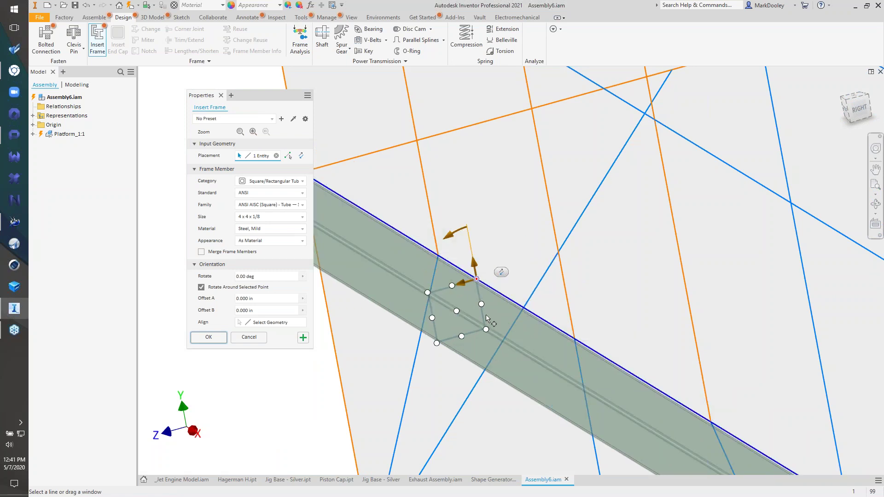
left_click(486, 330)
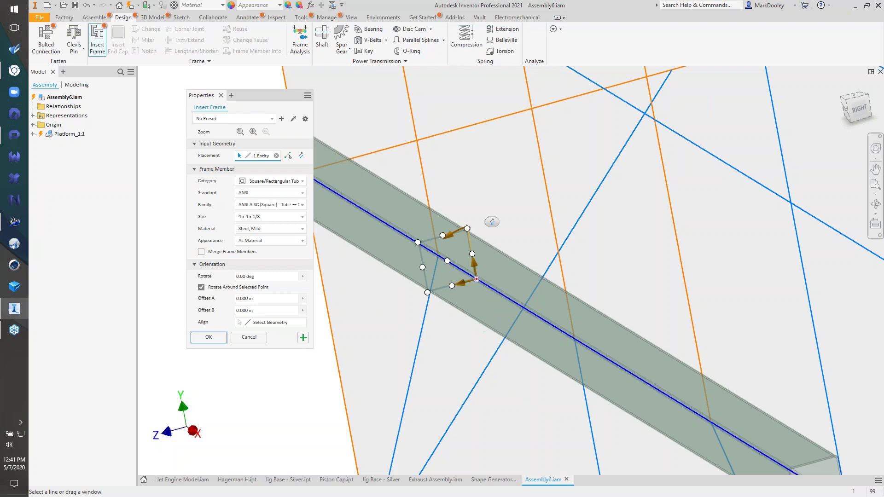
left_click(447, 261)
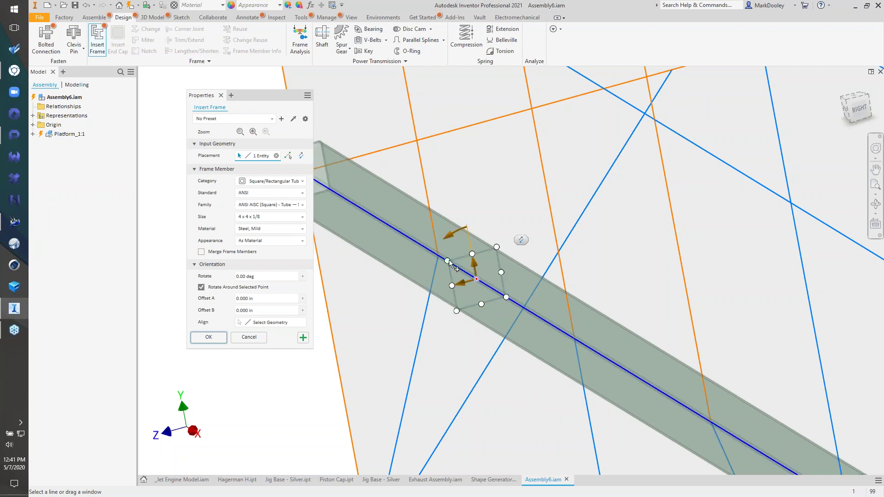
scroll(422, 314, "down", 2)
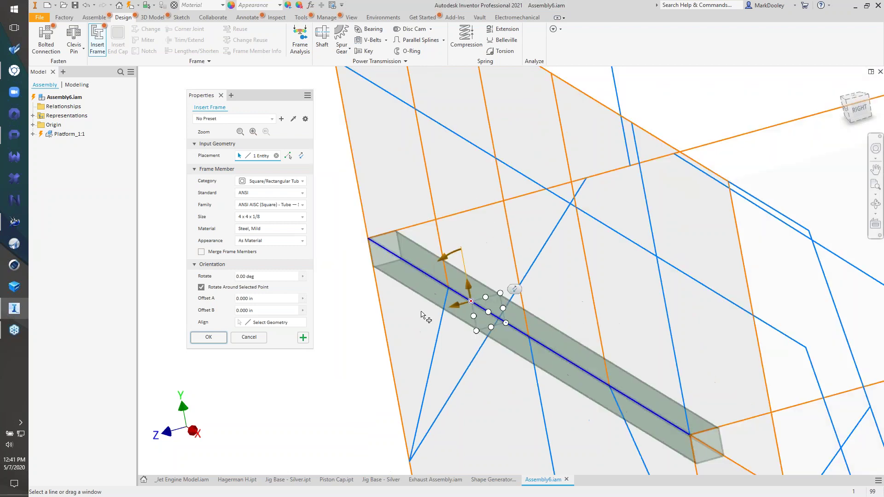
Step: Try Offset A values of 11.9, -9.8 and -1 in on the previewed tube, and reset the offset to 0 in
left_click_drag(457, 305, 380, 337)
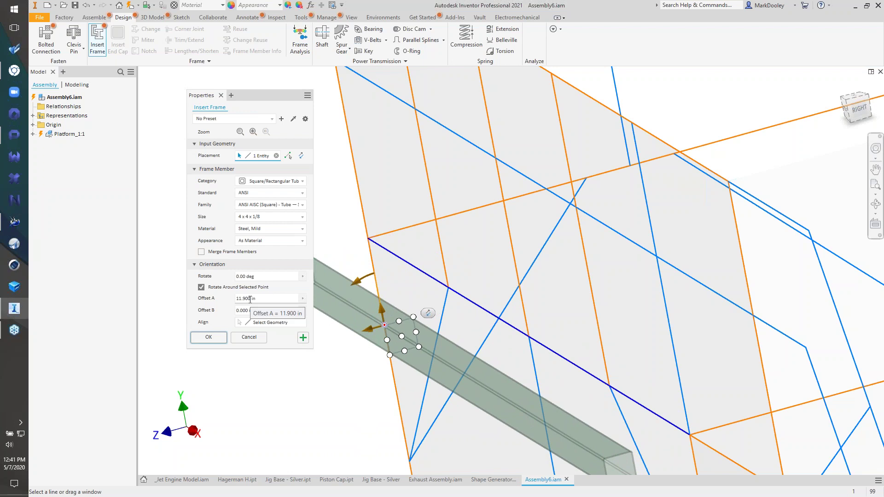
mouse_move(371, 332)
left_mouse_down()
mouse_move(462, 321)
mouse_move(528, 299)
left_mouse_up()
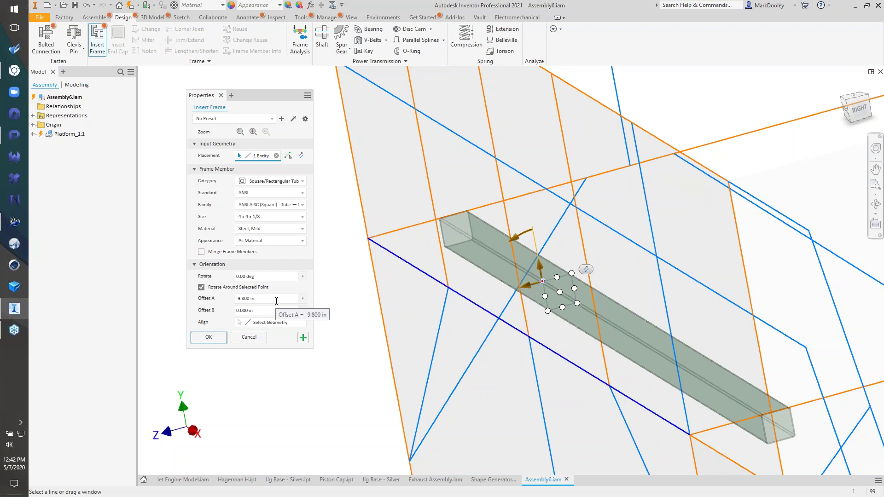
left_click_drag(529, 292, 470, 316)
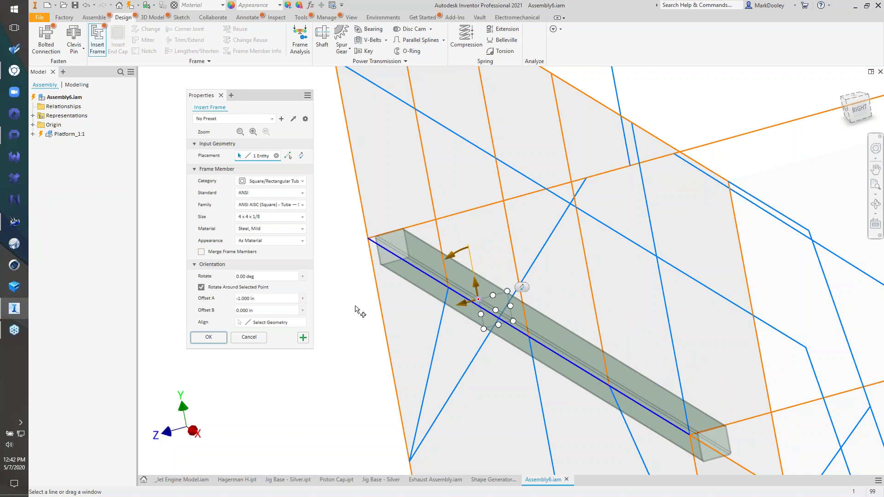
left_click(302, 298)
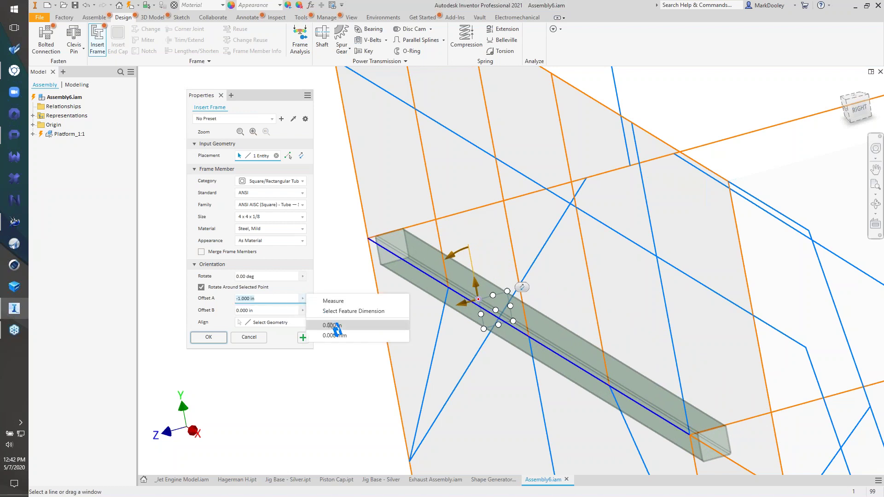
left_click(334, 331)
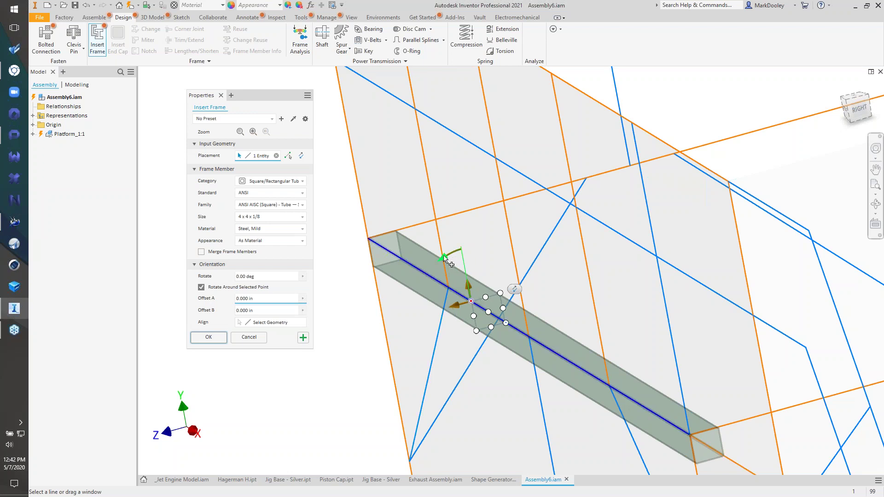
Step: Try rotating the previewed tube to -20 degrees about its insertion point, and reset the rotation to 0 degrees
left_click_drag(449, 256, 466, 249)
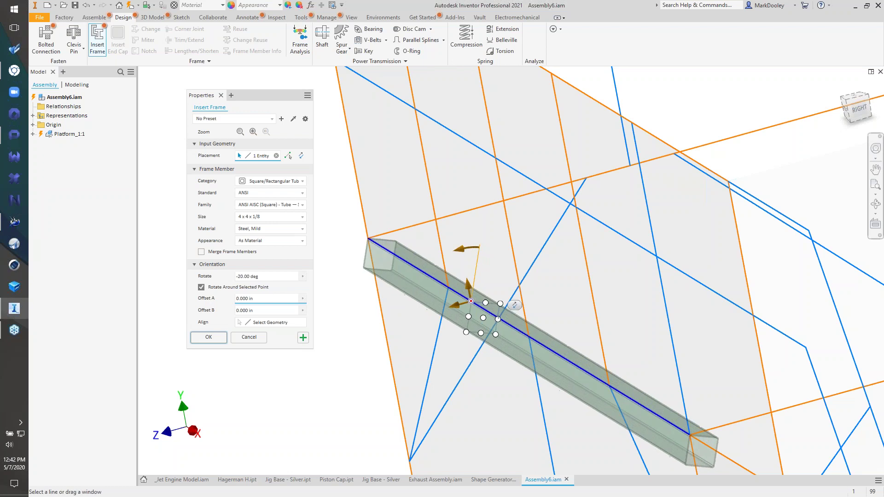
left_click(303, 276)
left_click(333, 303)
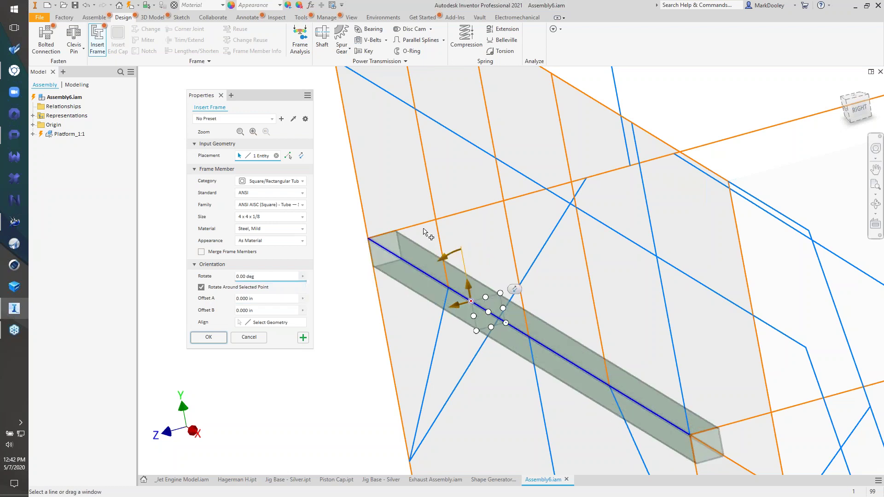
Step: Add the remaining three deck-level edges to the placement selection, closing the rectangular tube frame
left_click(383, 234)
scroll(371, 241, "up", 3)
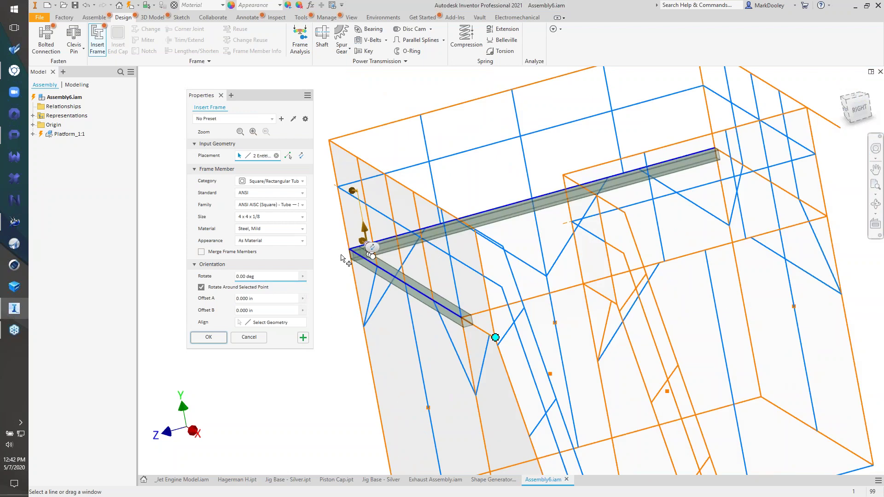
scroll(342, 258, "up", 2)
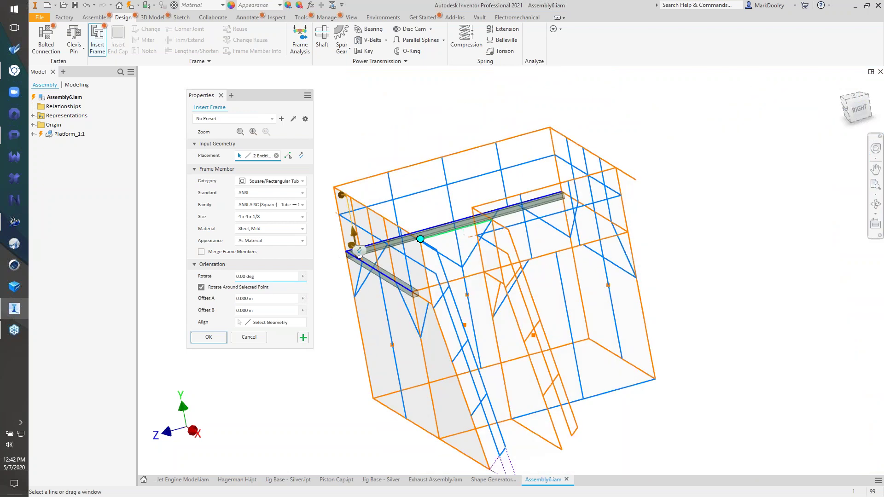
left_click(594, 213)
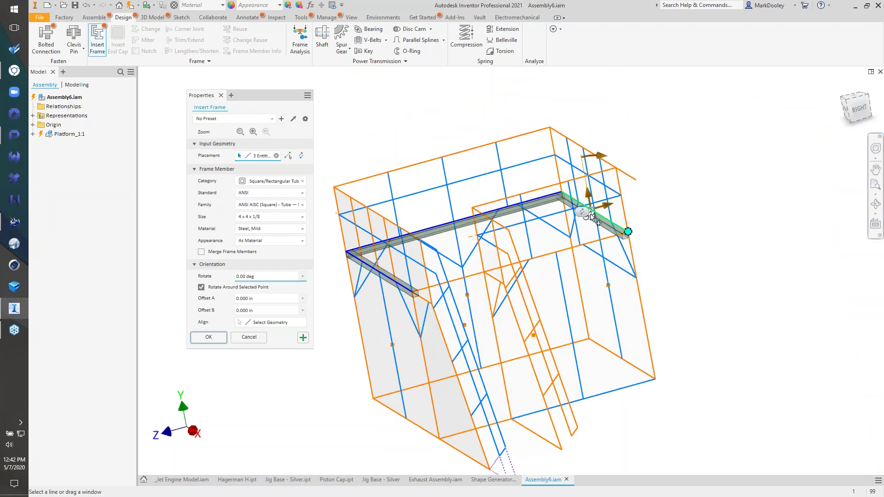
left_click(623, 238)
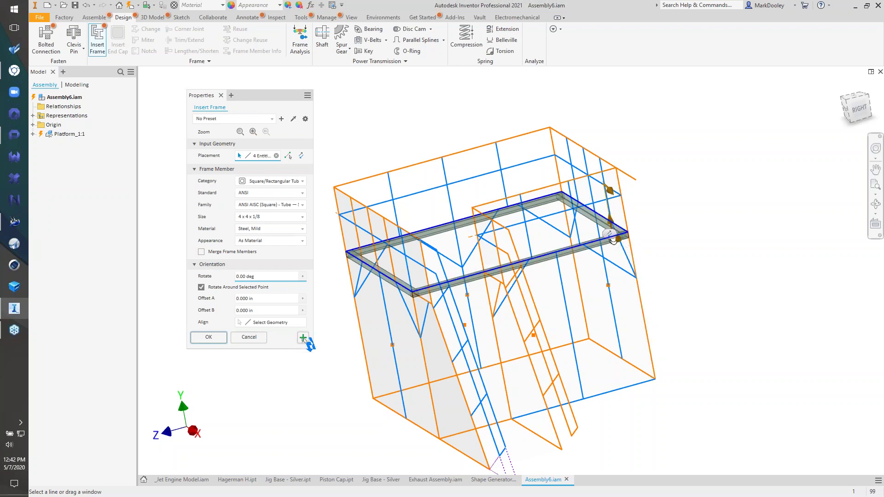
Step: Add the four vertical corner lines below the deck to the placement selection as legs
left_click(359, 308)
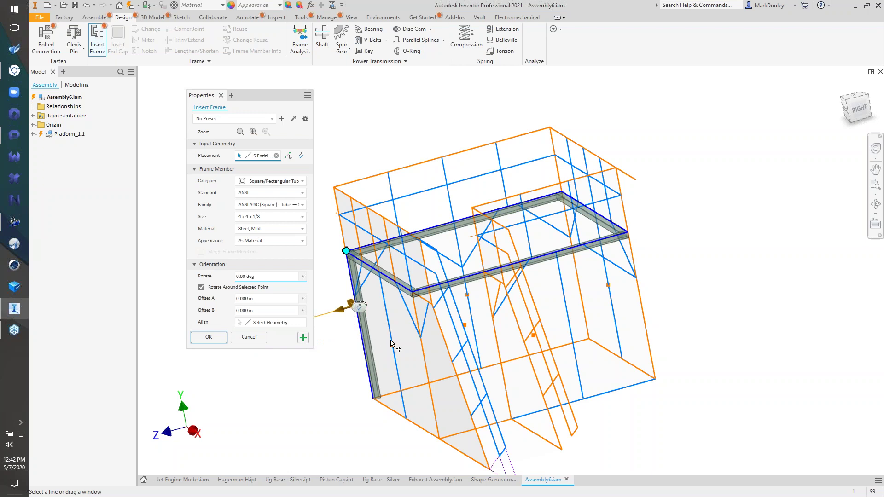
left_click(427, 364)
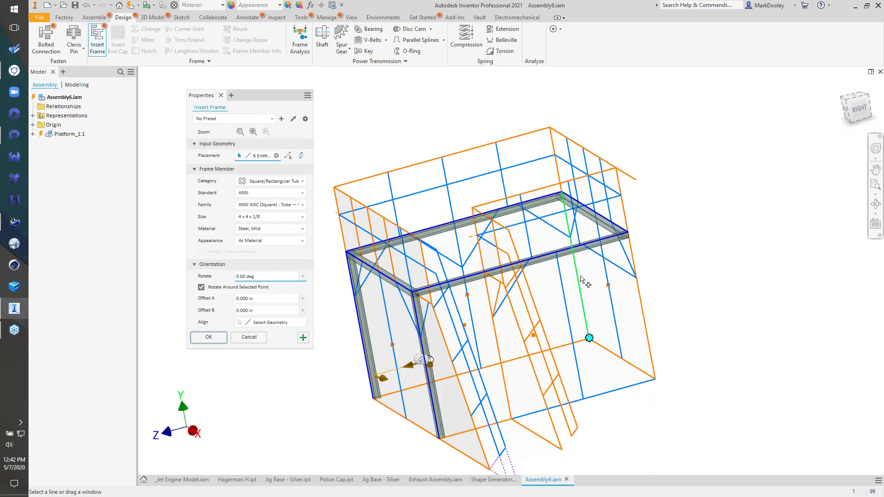
left_click(581, 280)
left_click(639, 302)
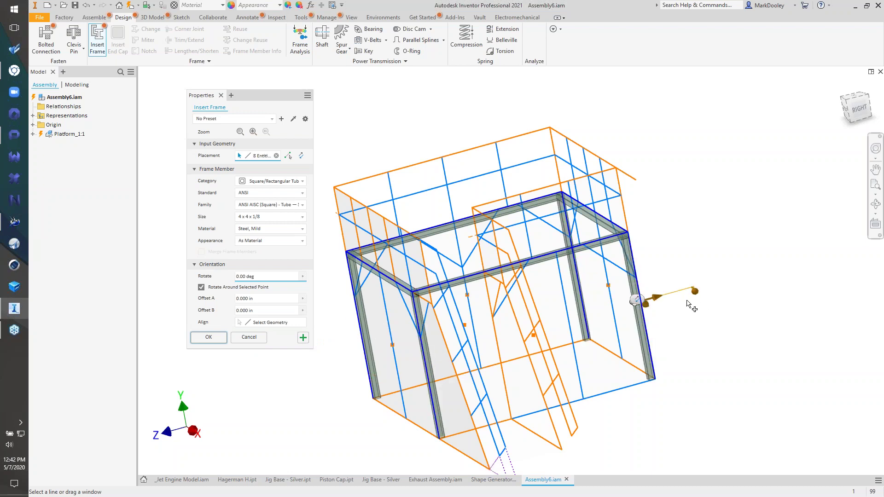
Step: Create the selected frame members, accepting the default file names and locations for the frame, skeleton and members
left_click(208, 337)
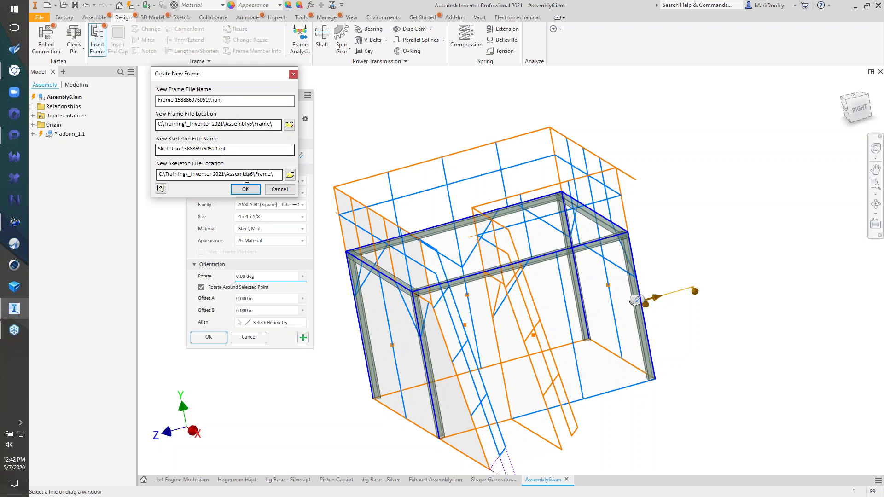
left_click(245, 189)
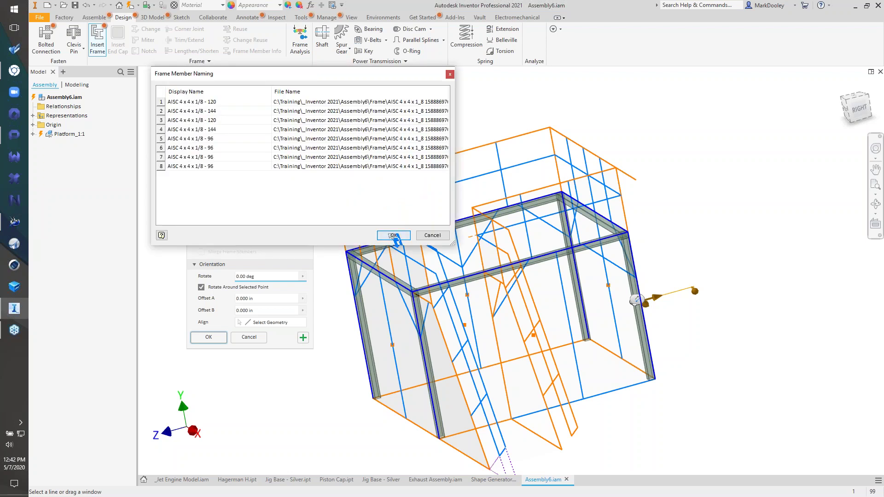
left_click(392, 235)
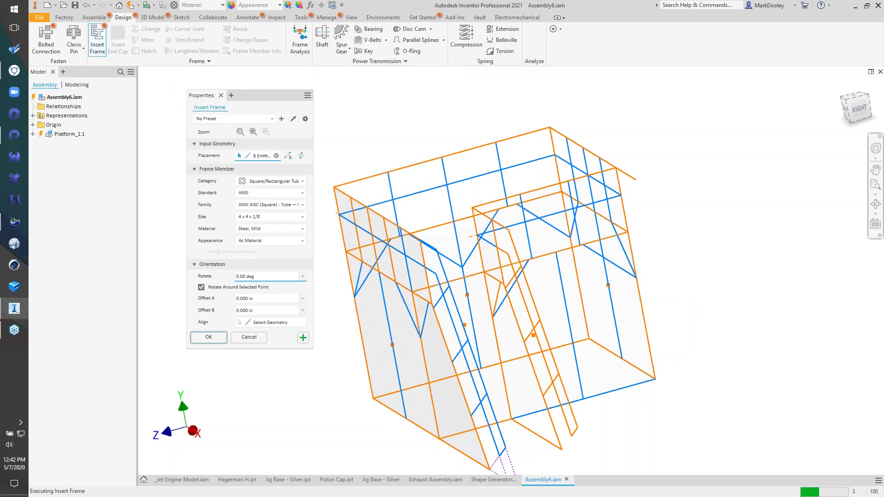
Step: Hide the platform skeleton and return to the home view of the tube frame
left_click(426, 205)
key("alt+v")
key("F6")
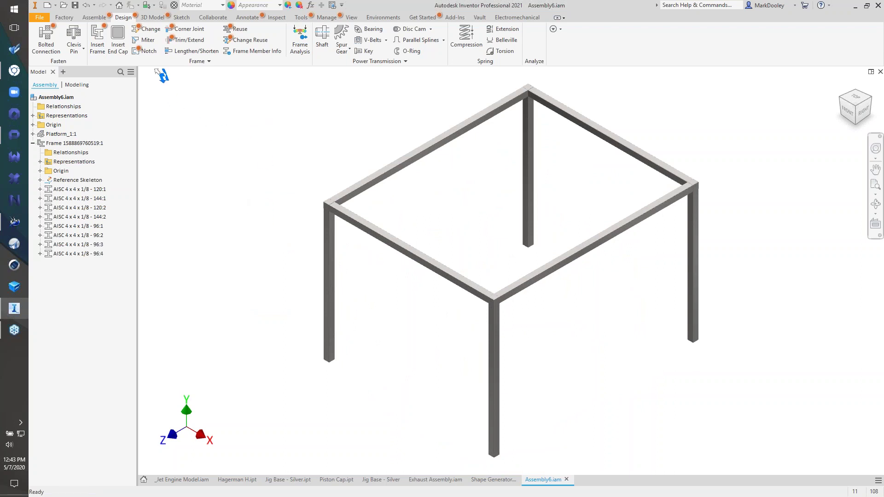
Step: Miter the corners between the four deck-level tube members of the rectangular frame
left_click(146, 40)
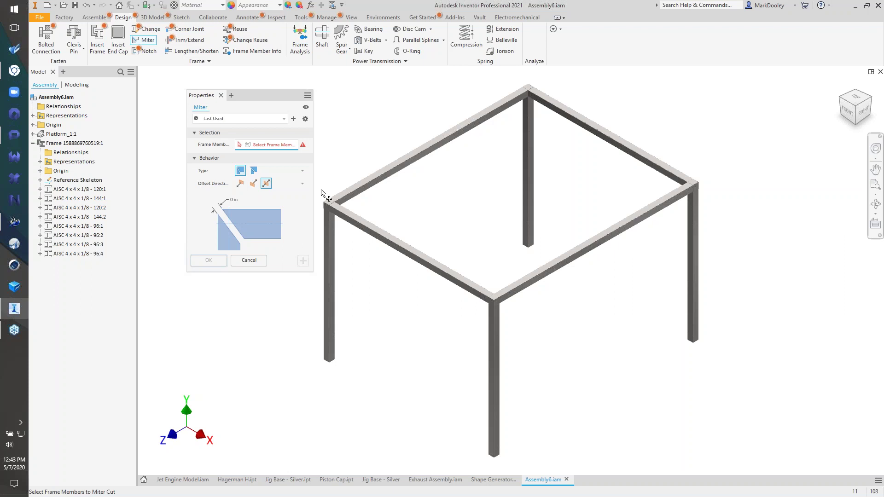
left_click(338, 211)
left_click(506, 102)
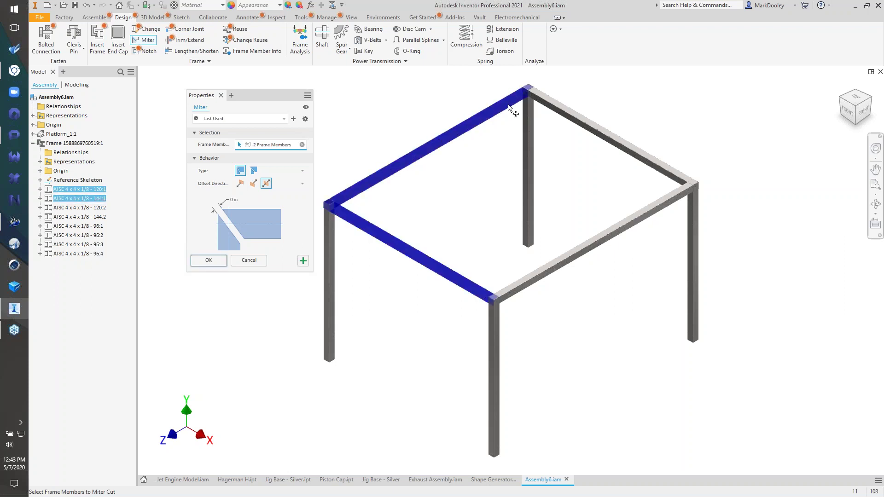
left_click(547, 103)
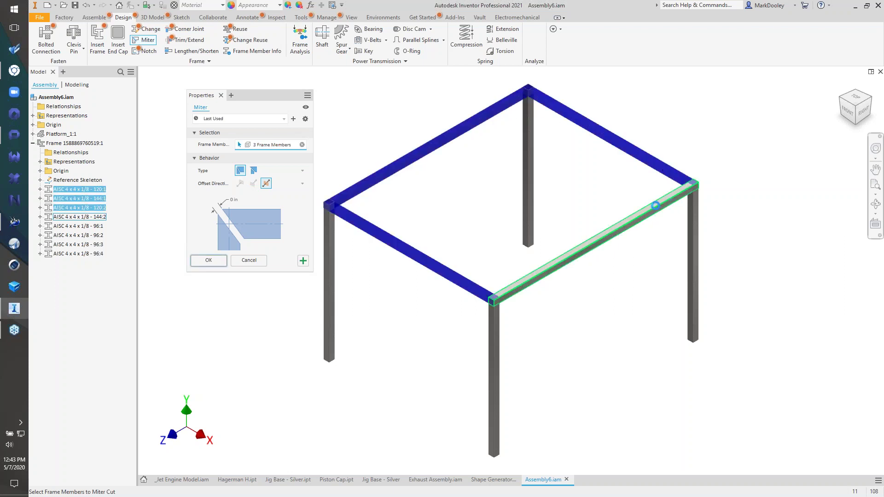
left_click(655, 205)
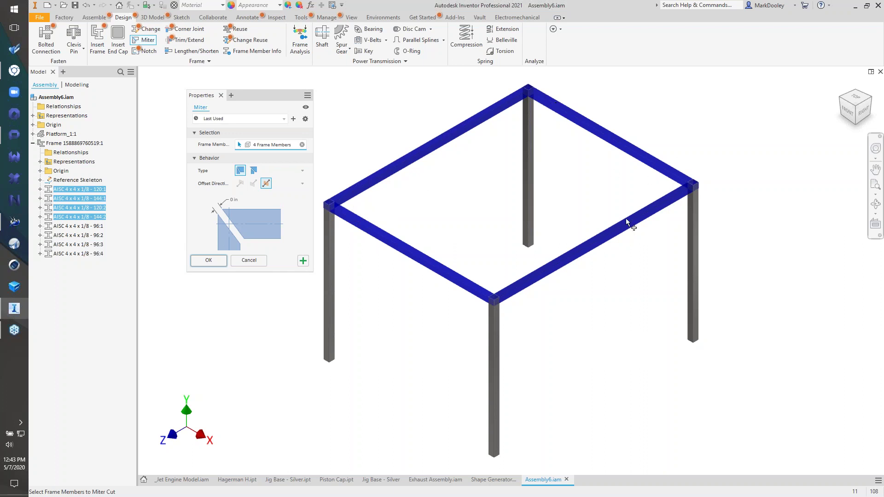
left_click(209, 260)
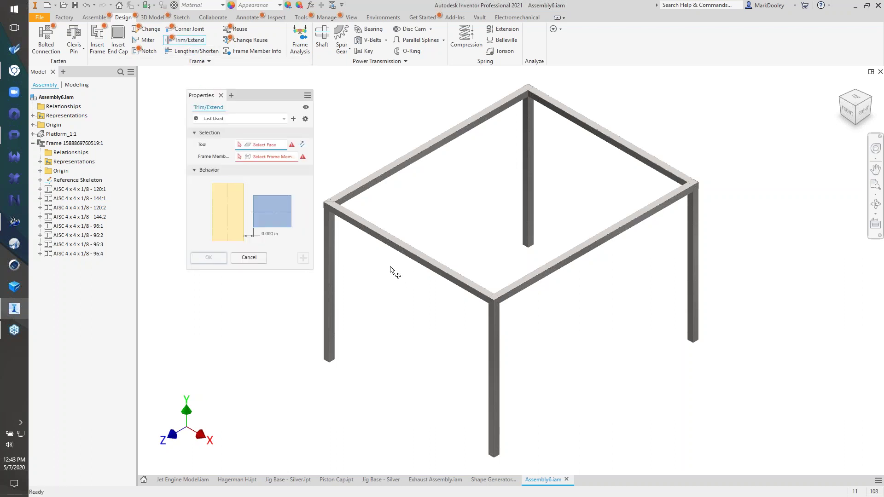
Step: Trim the four legs to the underside face of a deck-level tube with a 0.000 in offset using Trim/Extend
middle_click_drag(454, 300, 382, 158, "shift")
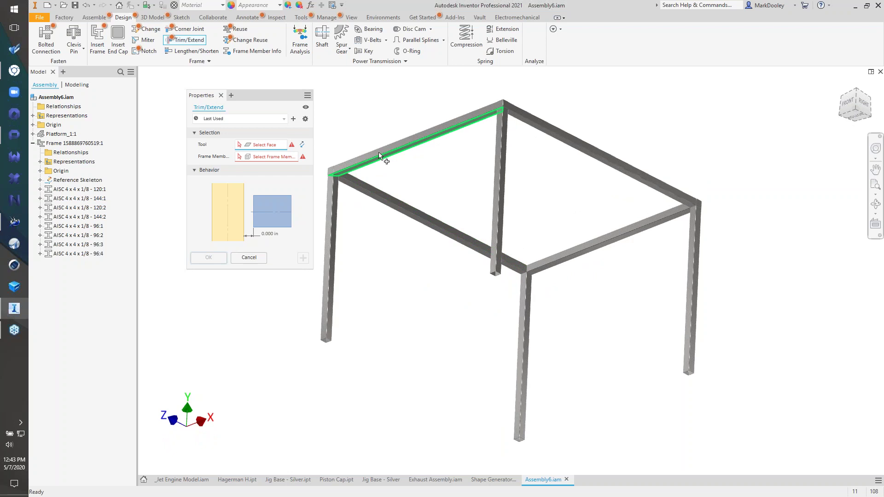
scroll(387, 159, "up", 5)
left_click(394, 161)
scroll(399, 162, "down", 5)
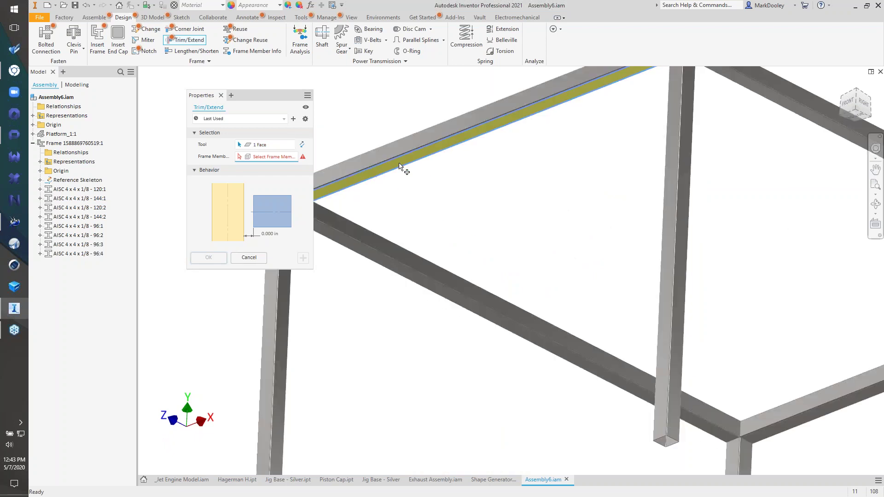
left_click(324, 231)
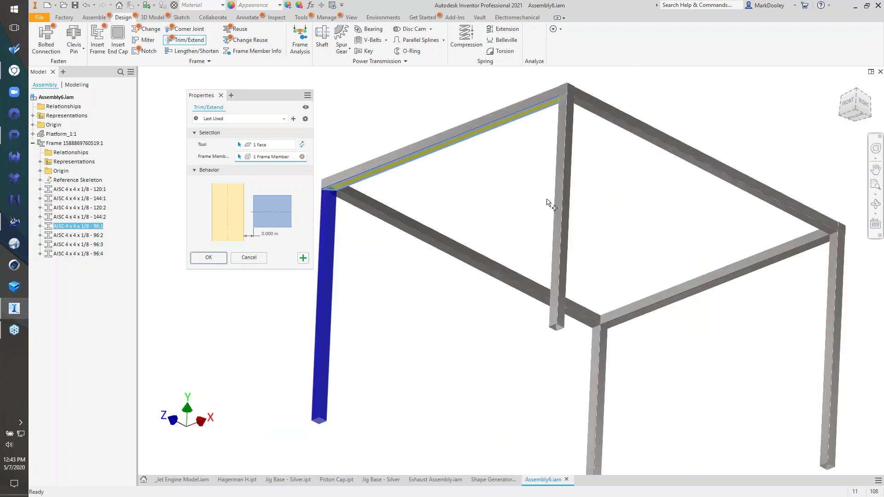
left_click(592, 347)
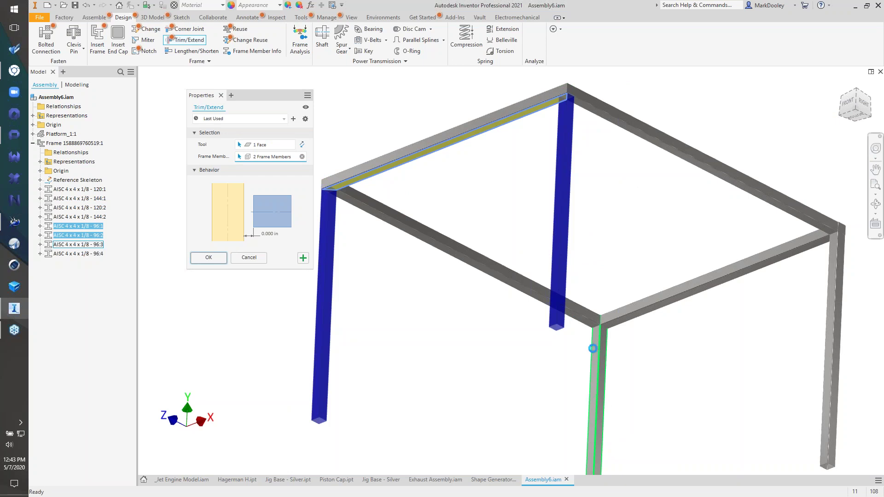
left_click(594, 352)
left_click(832, 322)
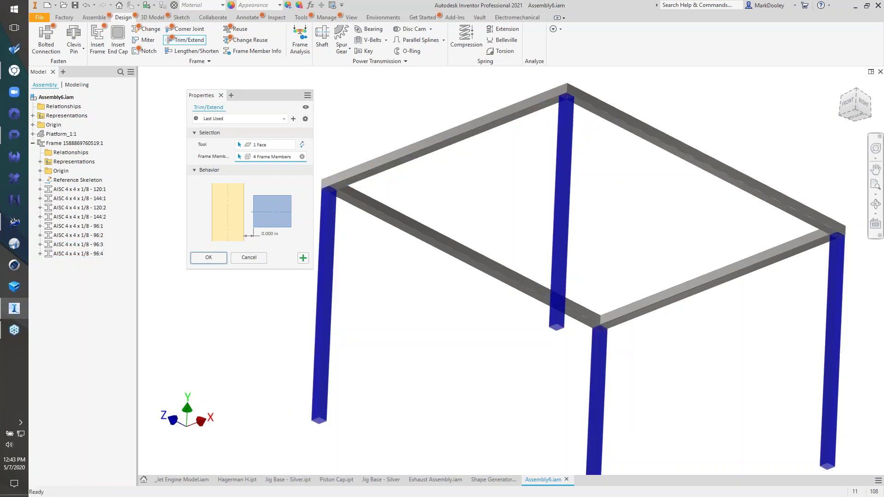
scroll(815, 231, "down", 4)
scroll(828, 239, "up", 5)
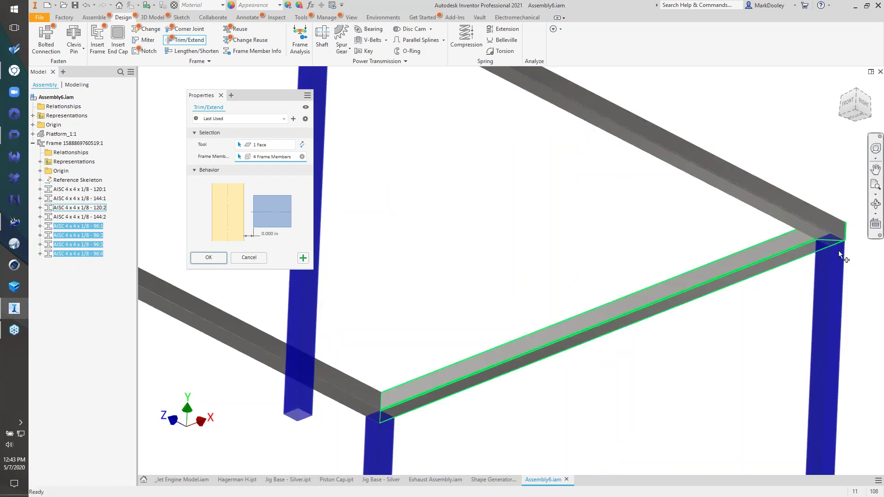
scroll(576, 360, "down", 5)
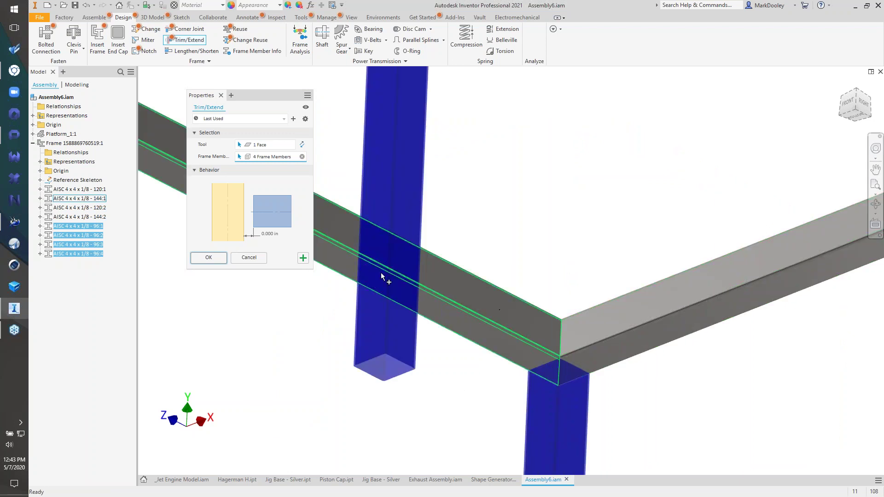
left_click(220, 259)
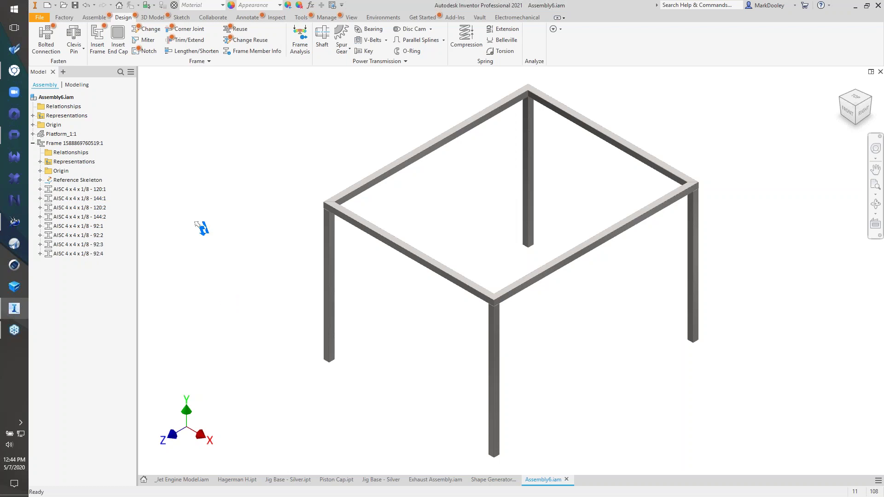
Step: Open the Frame Generator file naming defaults from the application's file options
left_click(301, 18)
left_click(171, 40)
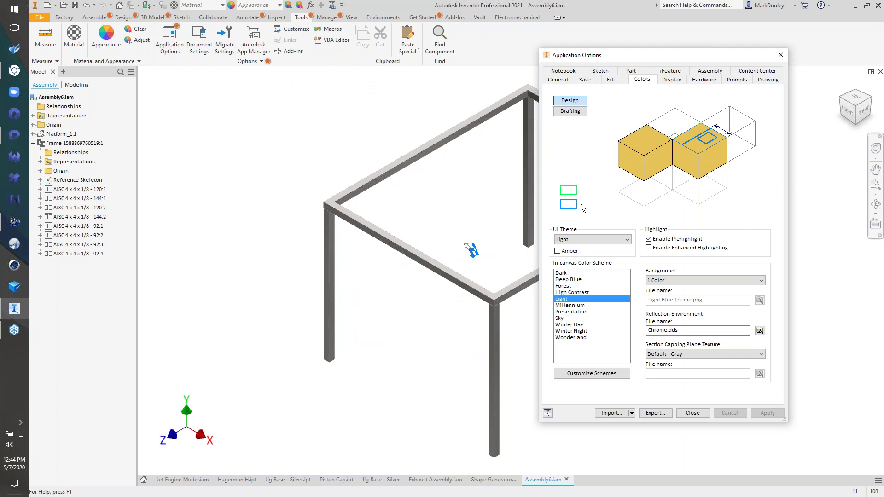
left_click(611, 79)
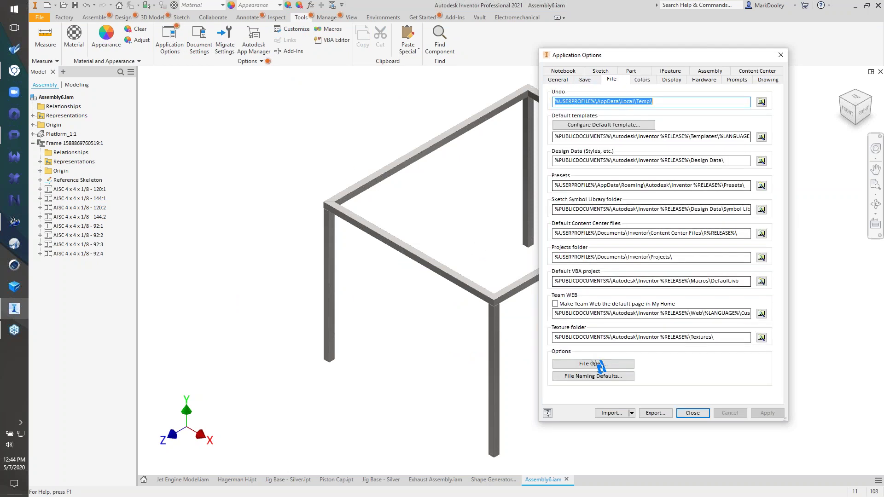
left_click(589, 376)
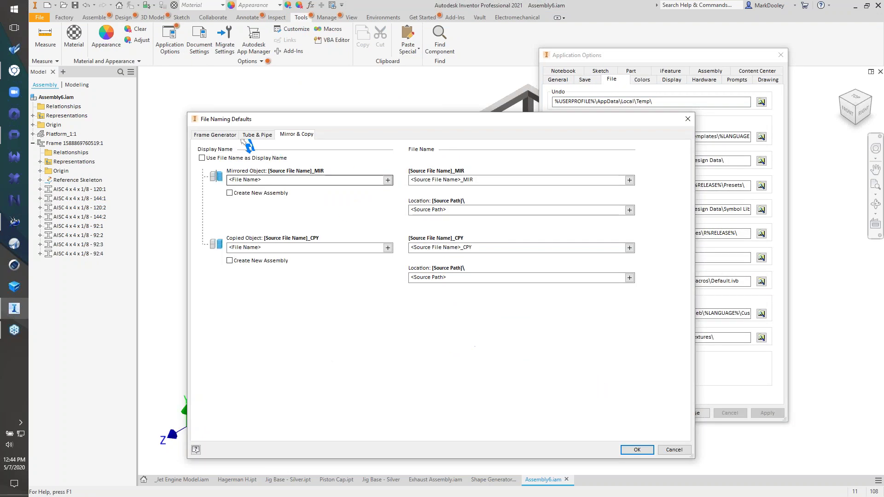
left_click(221, 136)
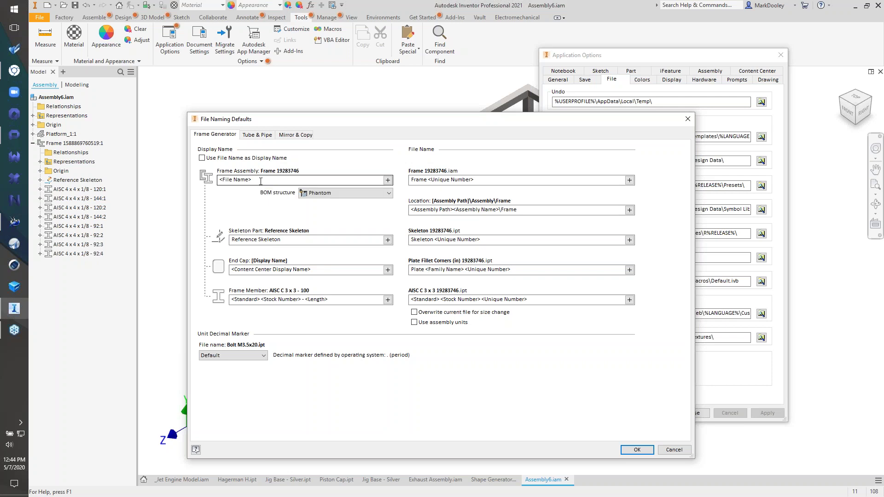
Step: Try adding the Project Name attribute to the frame assembly's display name and reset that name to its default
left_click(388, 179)
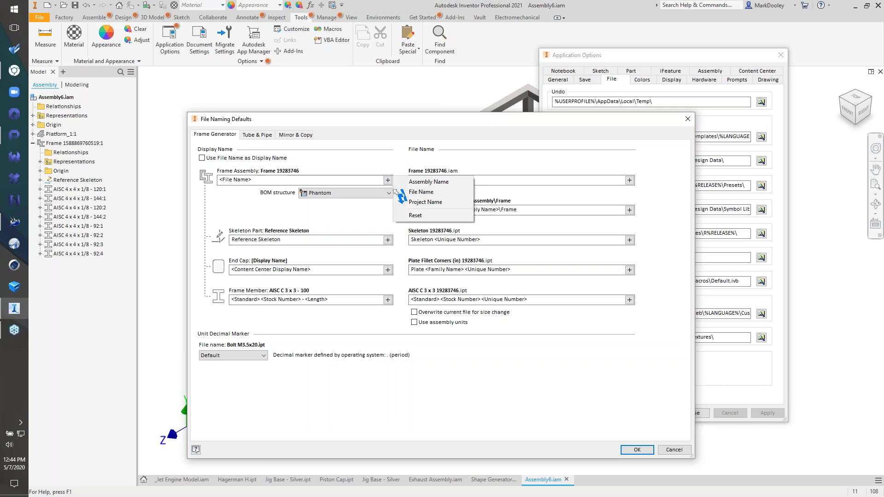
left_click(425, 203)
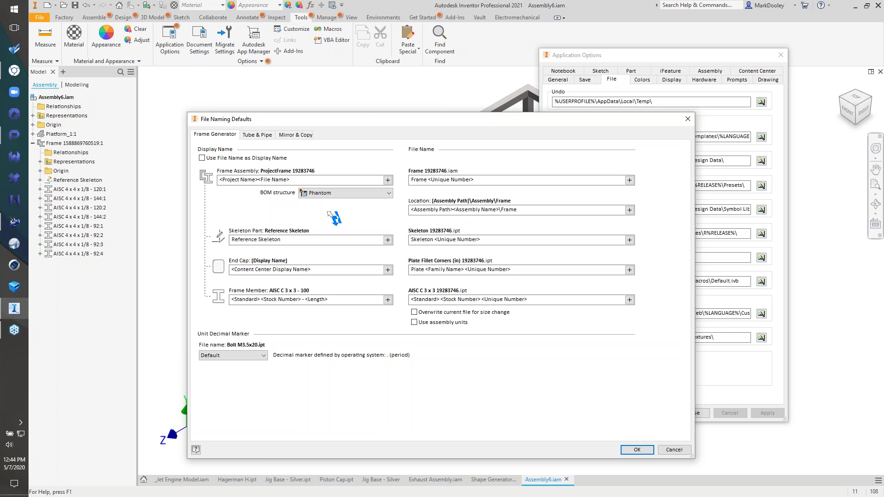
left_click(318, 178)
key("BackSpace")
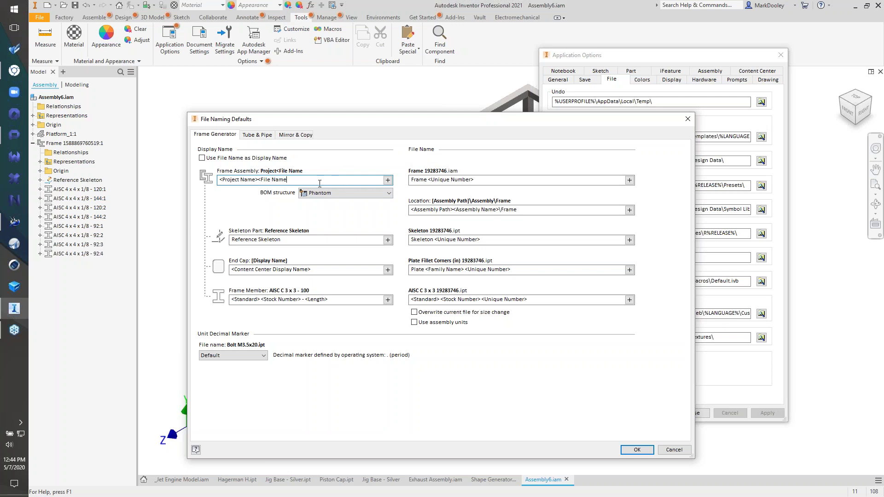
left_click(388, 180)
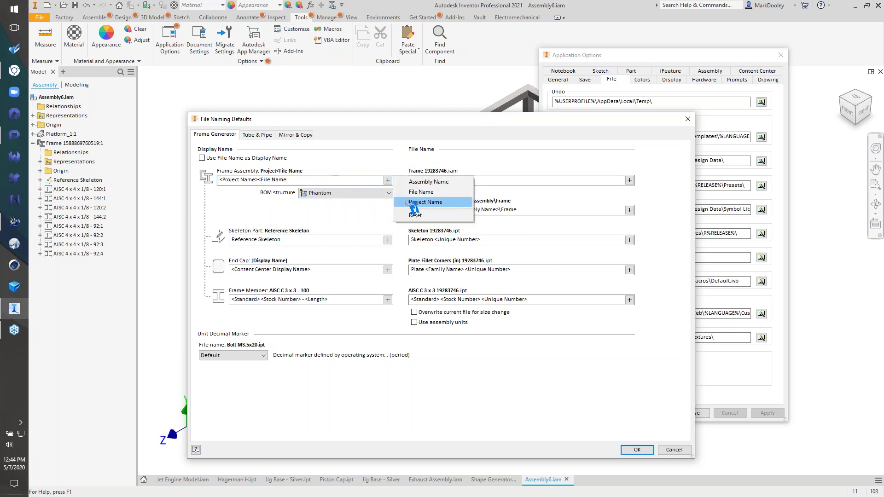
left_click(416, 215)
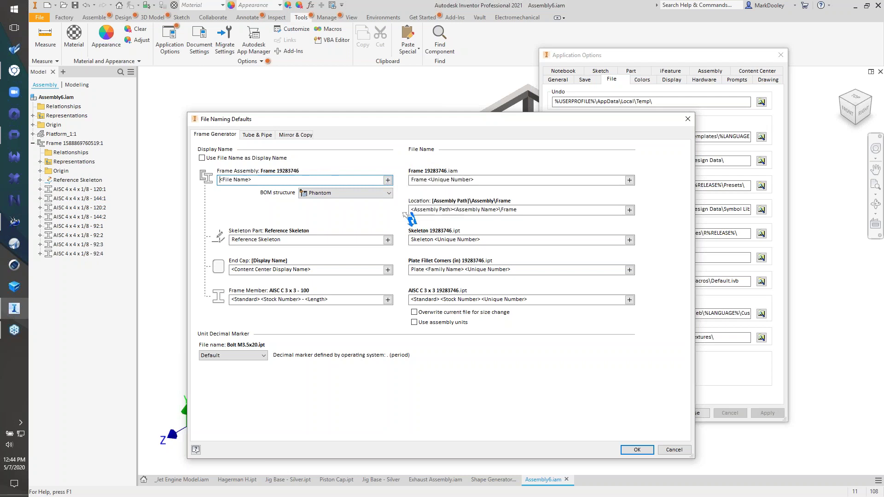
Step: Set the frame assembly's display name to "<File Name> - <Project Name>"
left_click(388, 180)
left_click(413, 205)
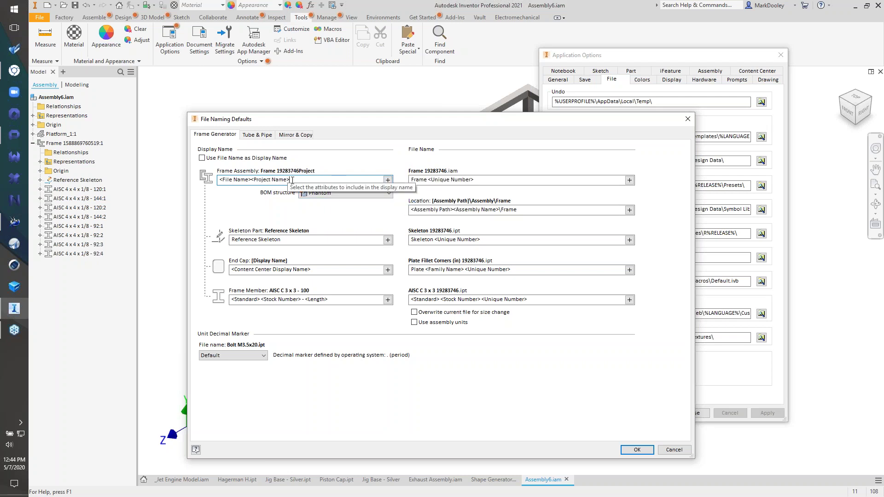
left_click(251, 179)
type("-")
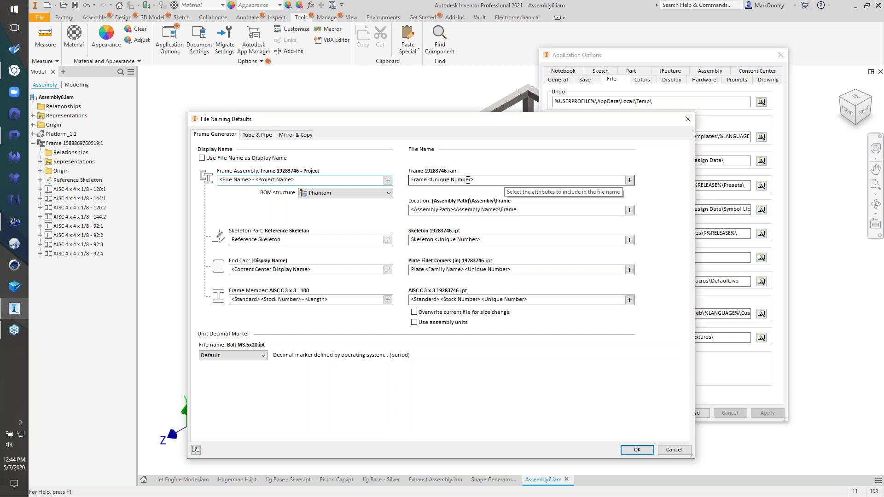
Step: Check the attributes available for the frame assembly's file name and reset its display name to the default
left_click(630, 180)
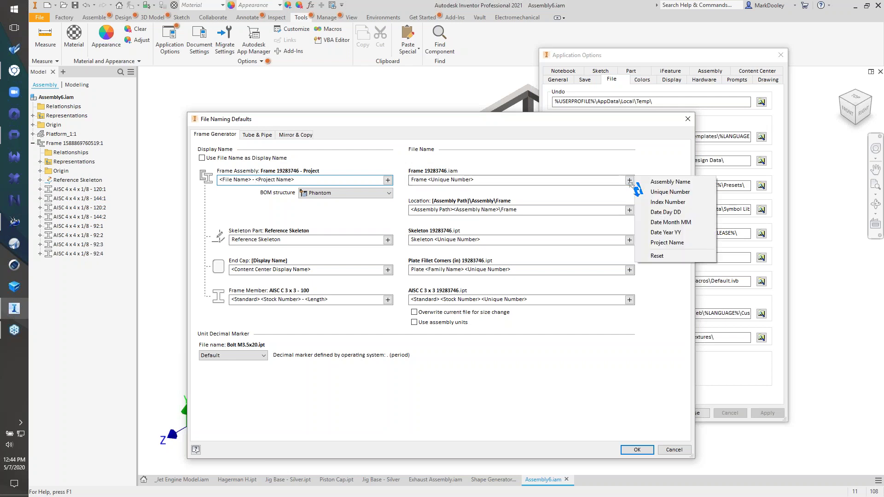
key("Escape")
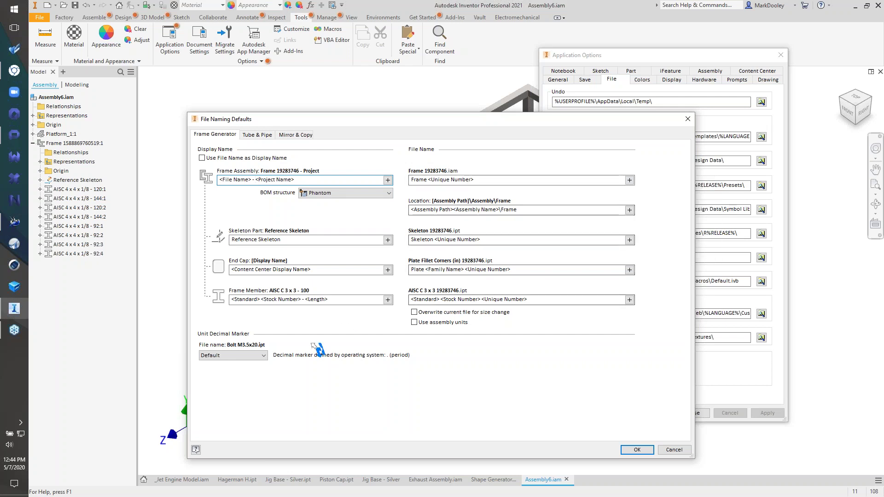
left_click(388, 180)
left_click(413, 214)
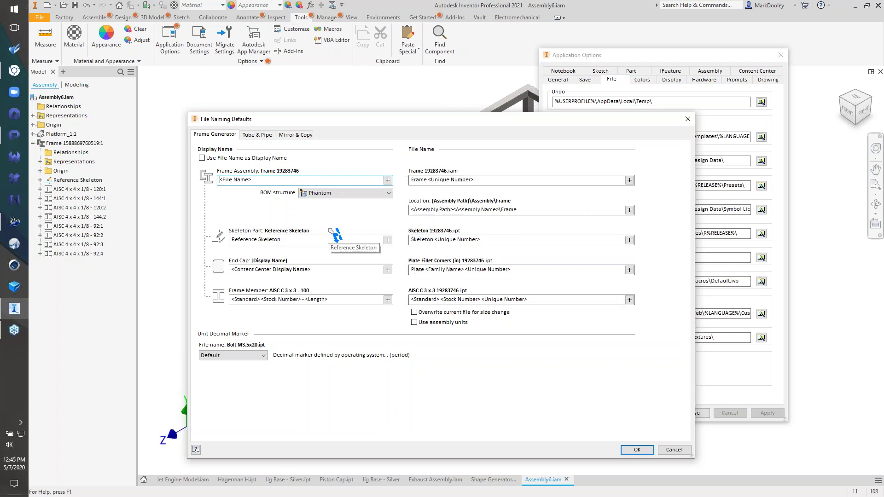
Step: In the Tube & Pipe naming defaults, append " - <Project Name>" to the pipe route's file name
left_click(258, 134)
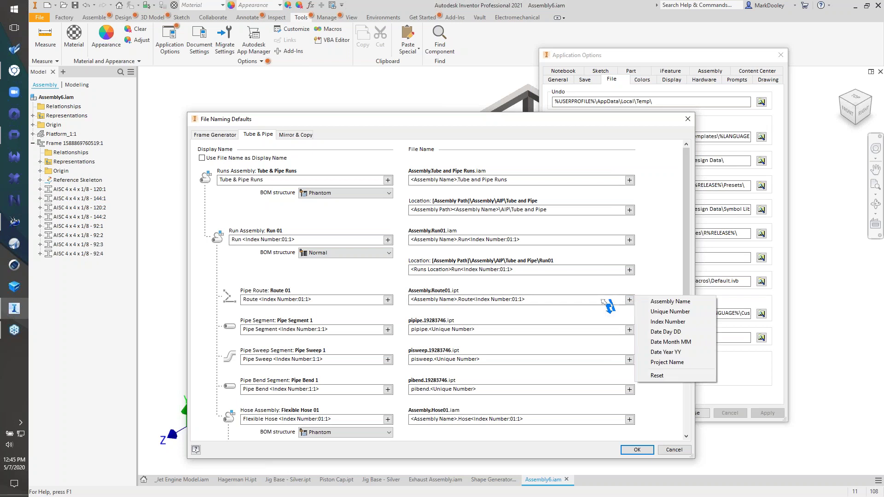
left_click(553, 299)
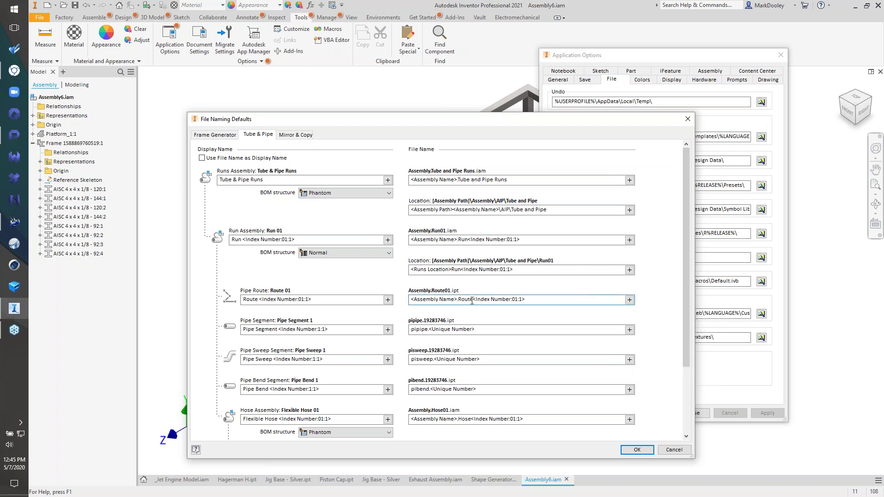
left_click(630, 300)
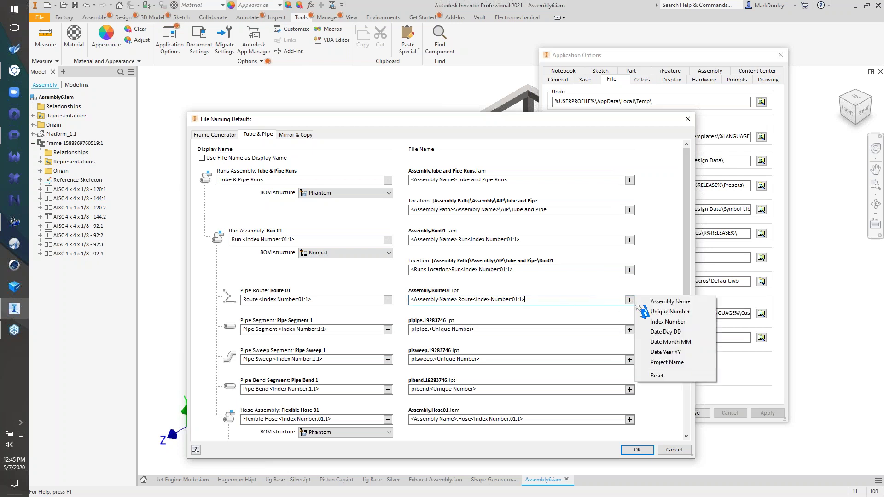
left_click(659, 363)
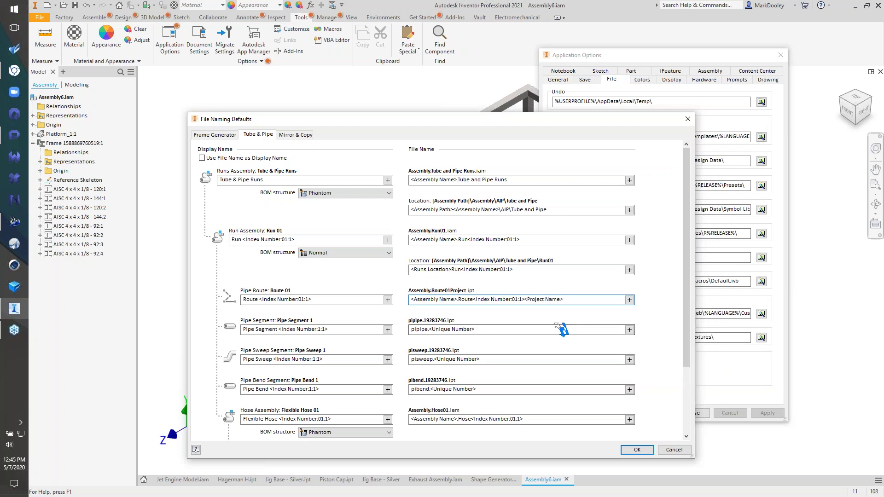
left_click(525, 300)
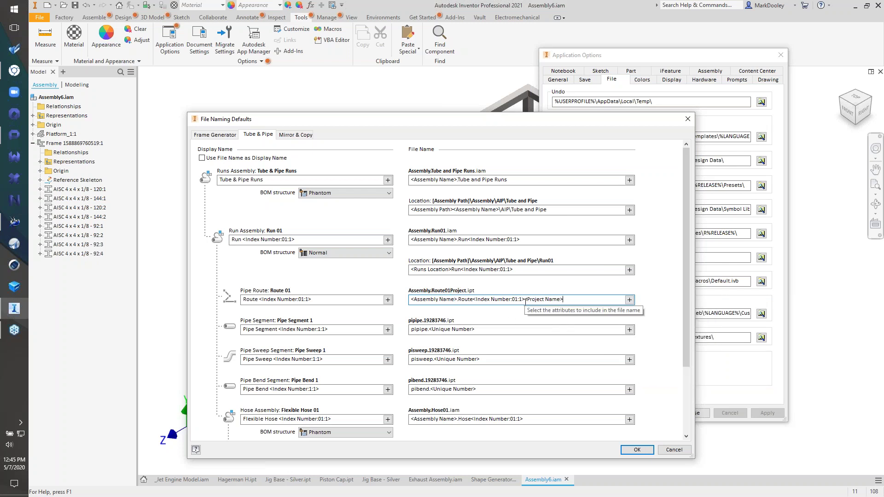
type("-")
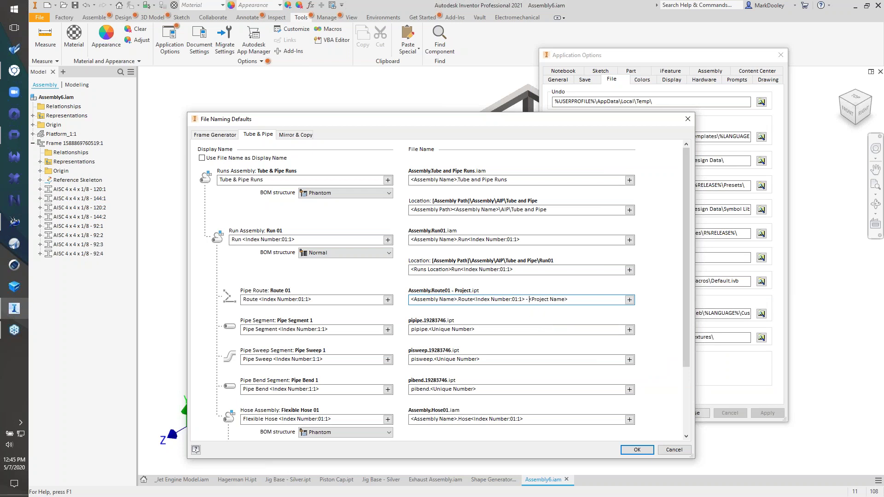
Step: Change "Route" to "Routes " in the pipe route's file name and discard the file naming edits
left_click(473, 300)
type("s")
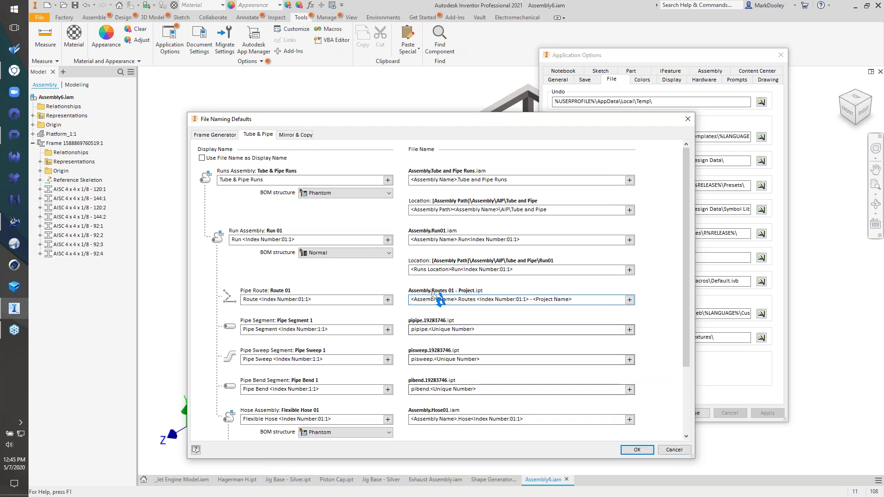
left_click(674, 450)
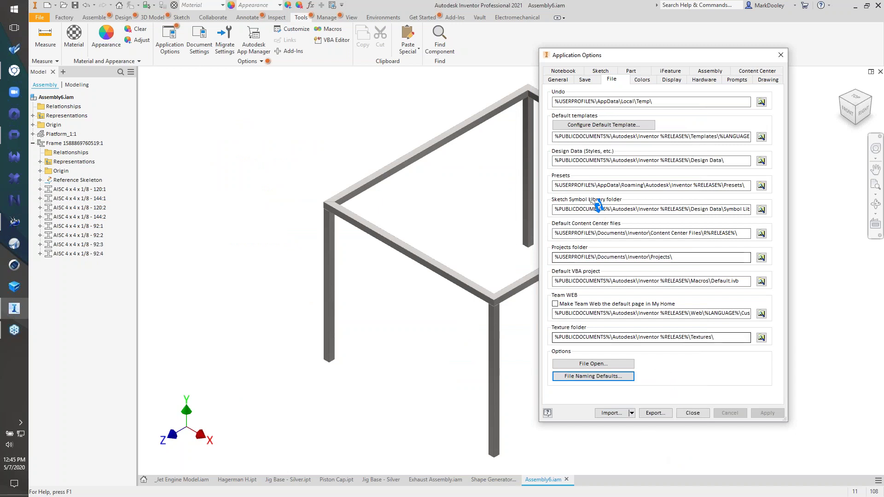
Step: Set the UI theme to Dark (pre-release) in the application's color options and accept the pre-release notice
left_click(642, 79)
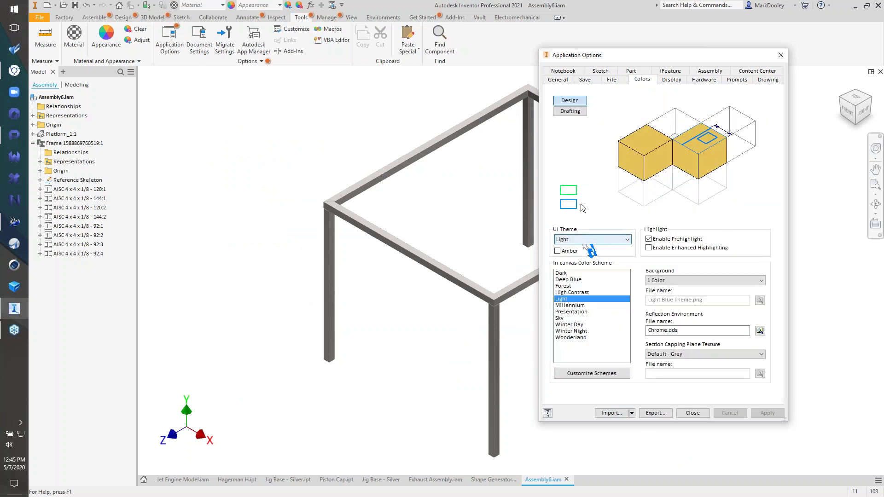
left_click(599, 240)
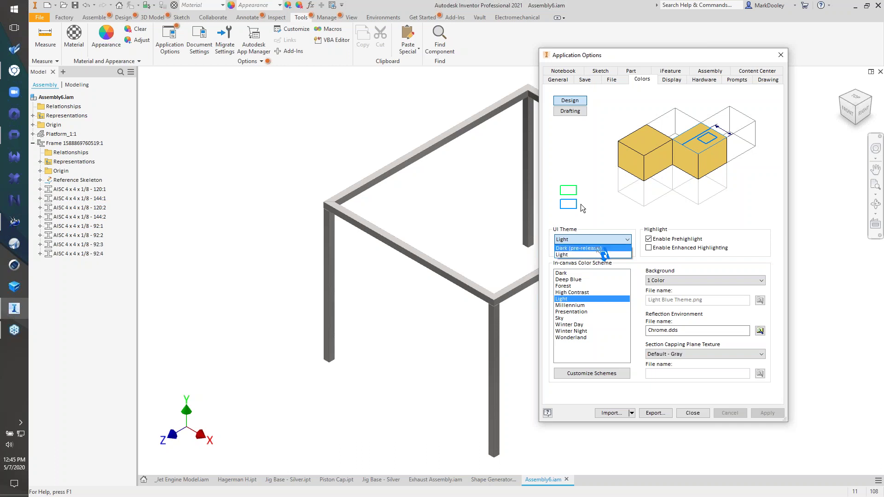
left_click(593, 249)
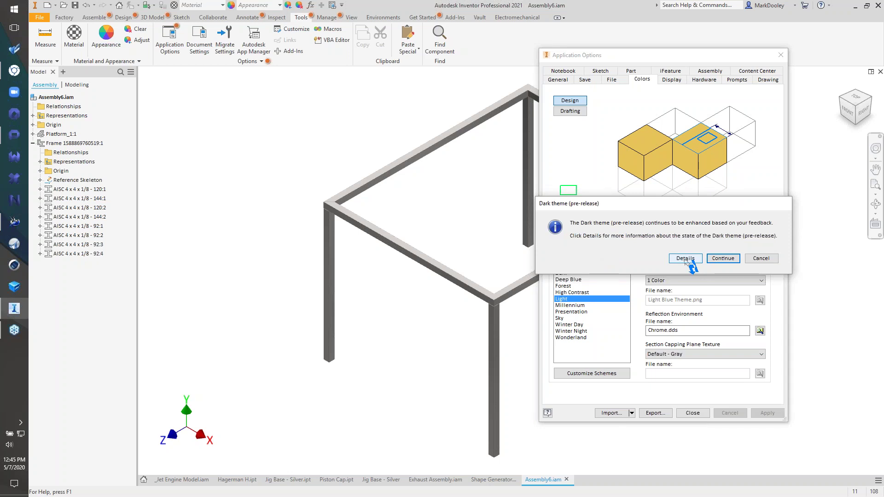
left_click(724, 258)
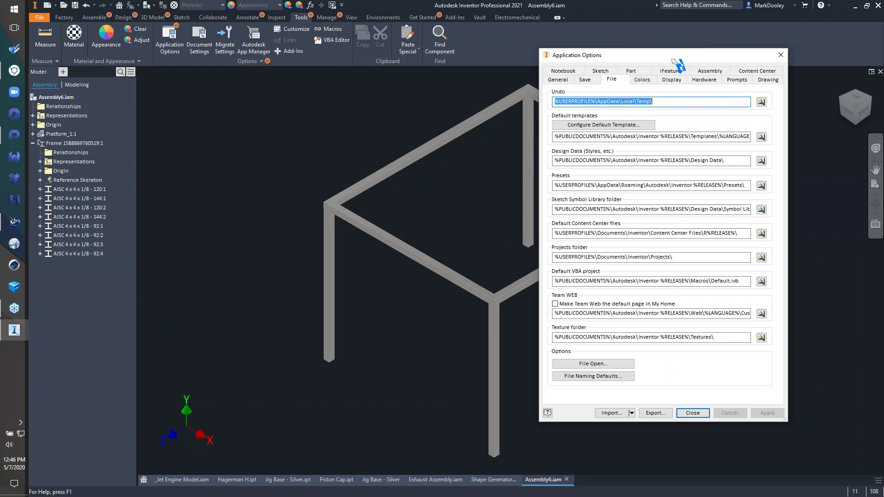
Step: Turn off Enable Enhanced Highlighting in the application's color options
left_click_drag(672, 59, 574, 58)
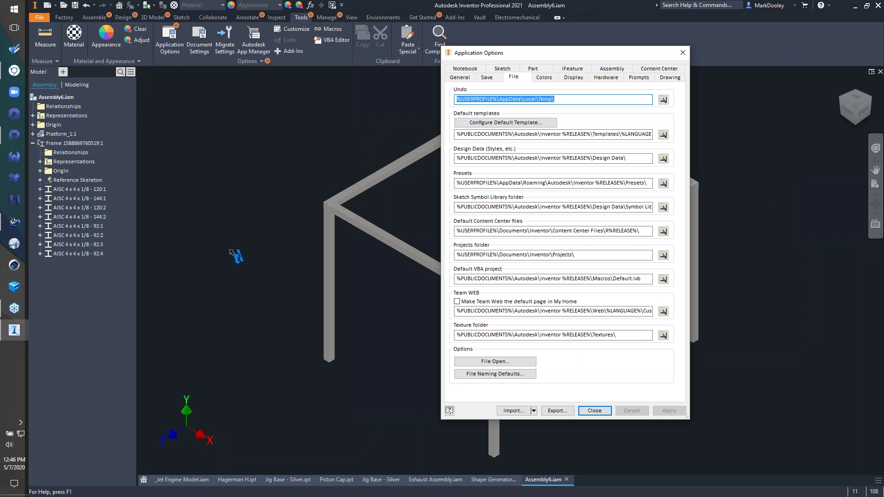
left_click(544, 77)
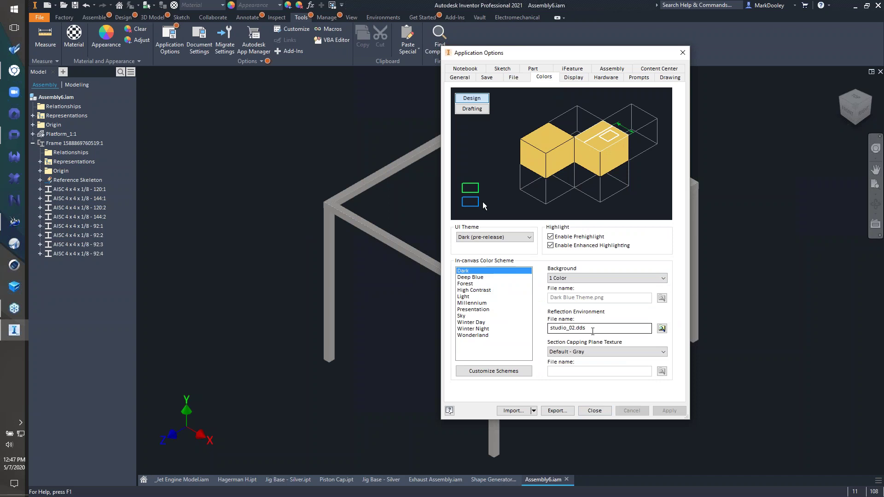
left_click(571, 245)
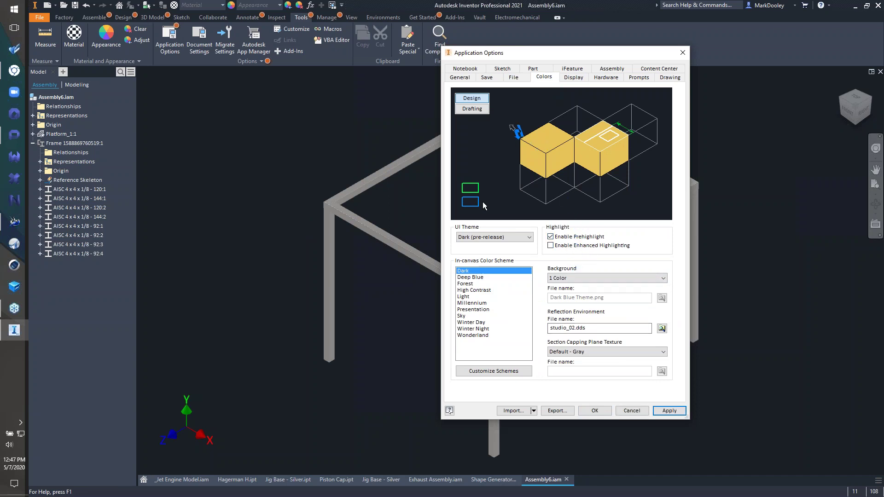
Step: Try orange for the Under-Constrain Curve sketch element of the Dark color scheme and discard the change
left_click(507, 372)
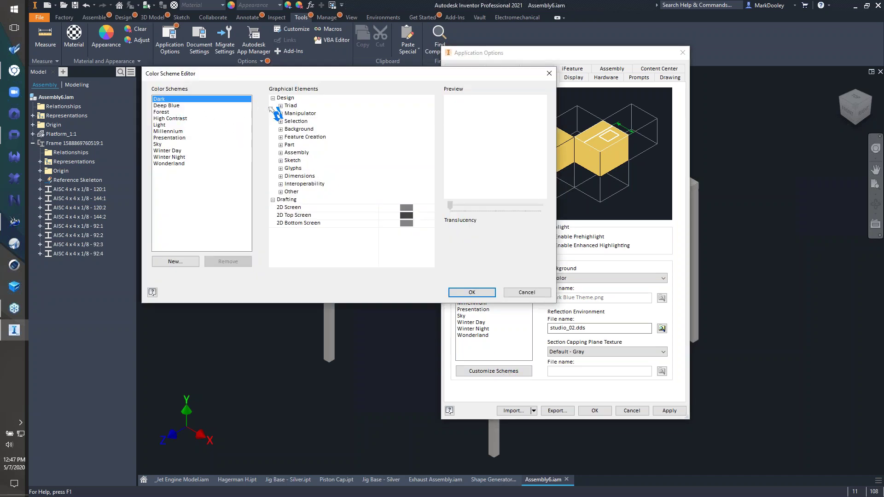
left_click(280, 160)
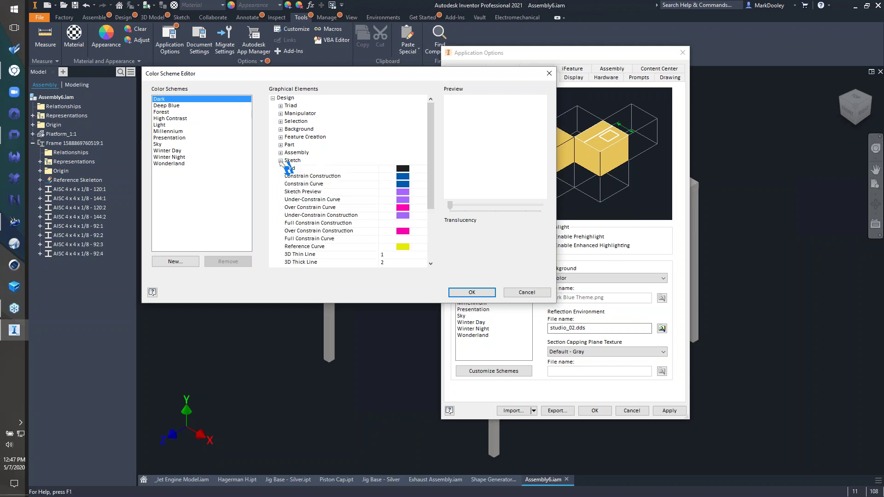
left_click(404, 201)
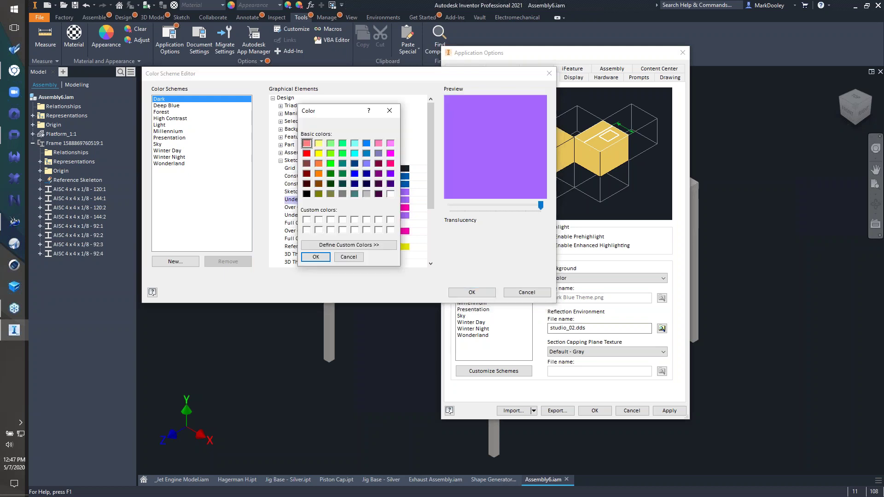
left_click(318, 173)
left_click(317, 256)
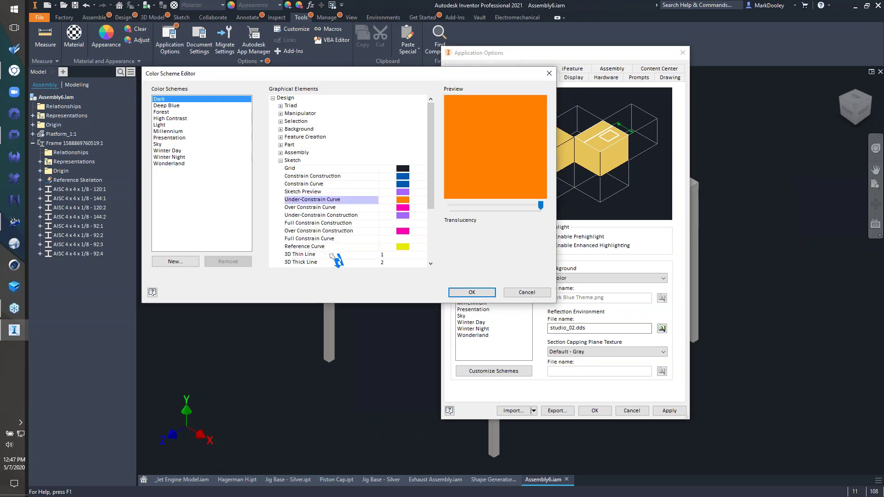
left_click(522, 293)
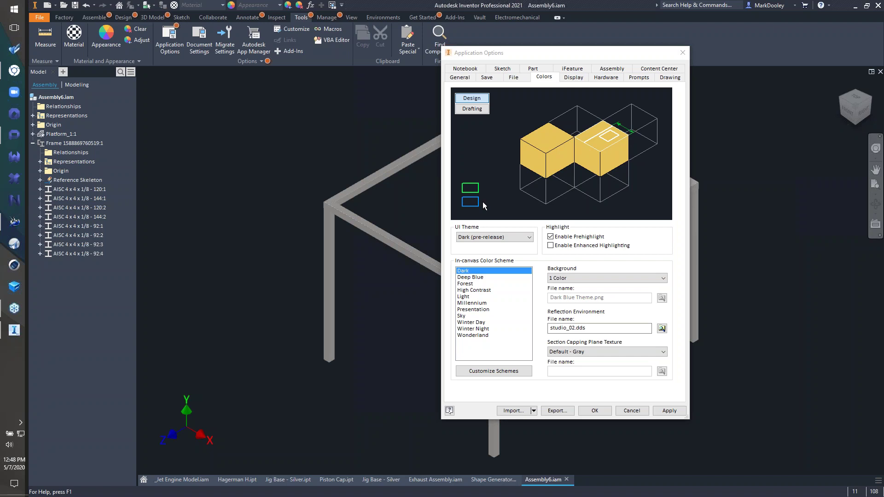
Step: Accept the changed color options and check the export of the application options without saving a file
left_click(595, 410)
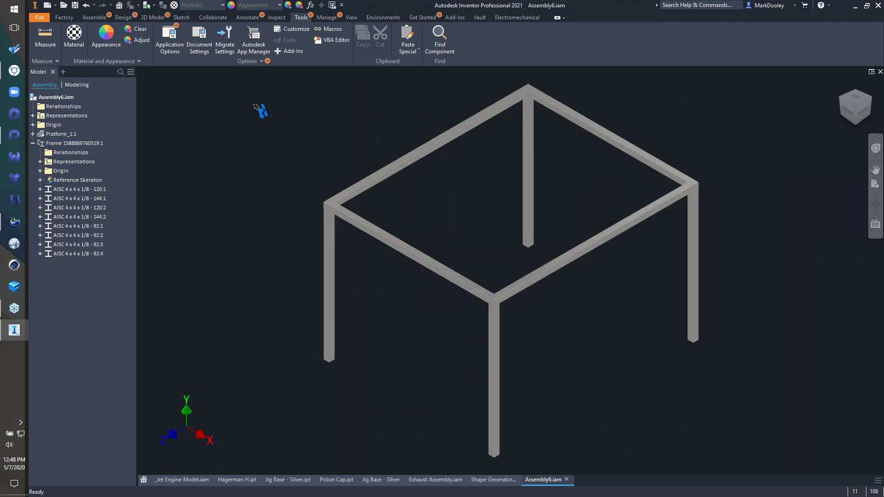
left_click(169, 41)
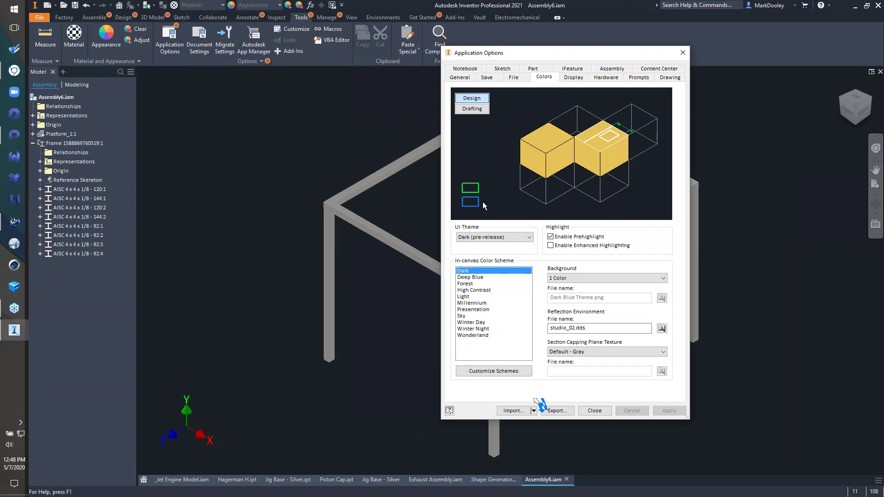
left_click(557, 410)
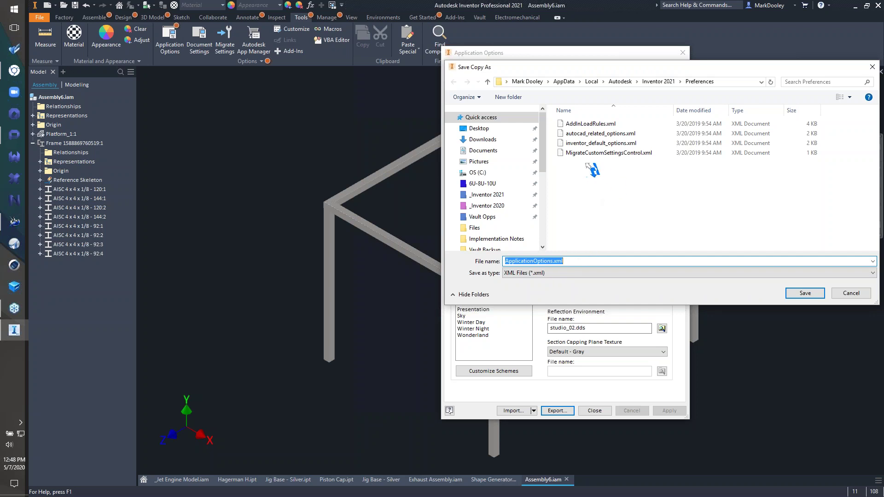
left_click(851, 293)
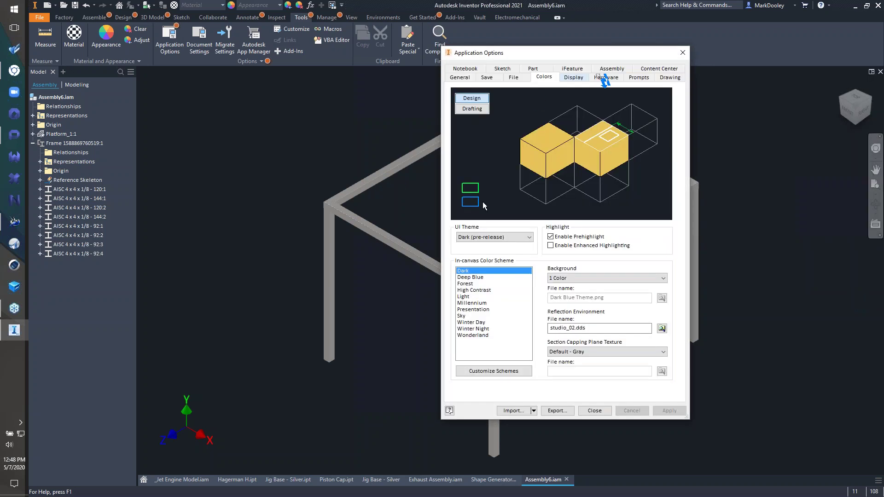
key("Escape")
Step: Check the Assembly environment's marking menu and its customization settings, including the import and export options
right_click(227, 181)
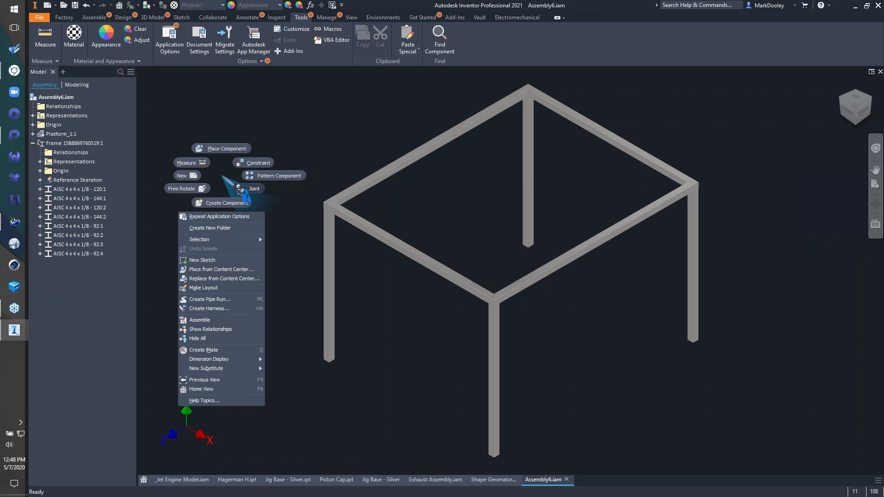
left_click(231, 183)
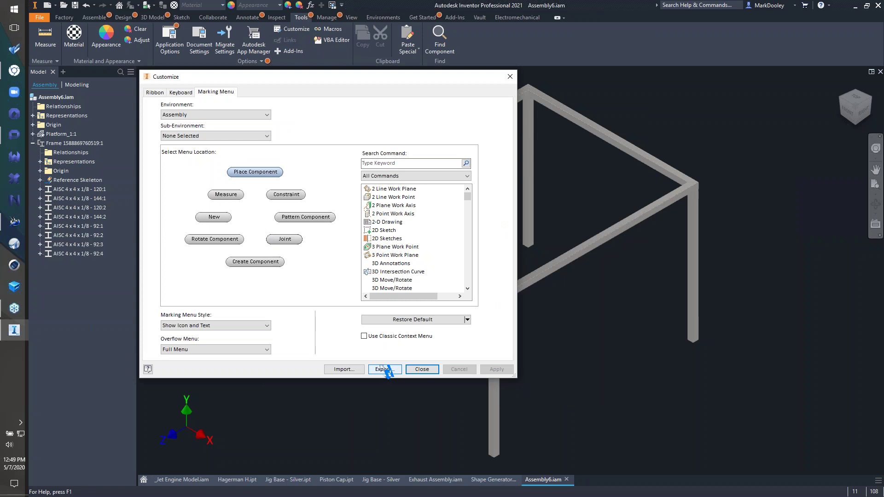
left_click(420, 369)
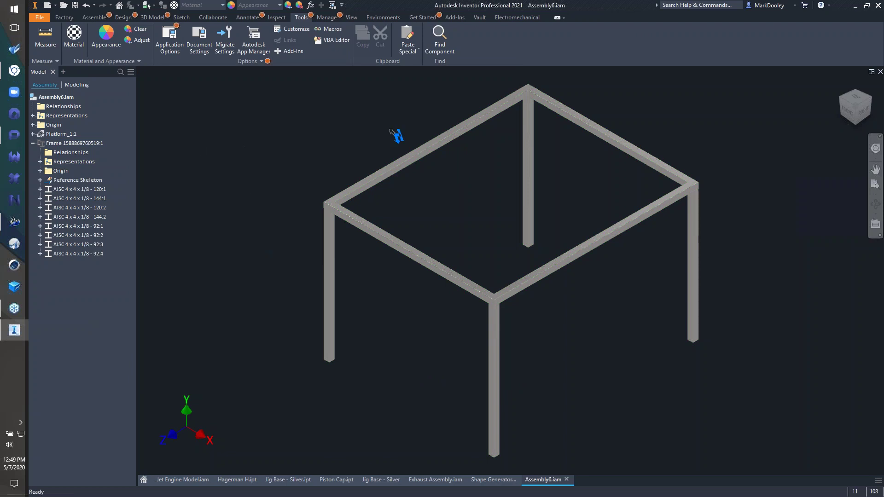
Step: Close all open files without saving any changes
left_click(39, 17)
mouse_move(69, 269)
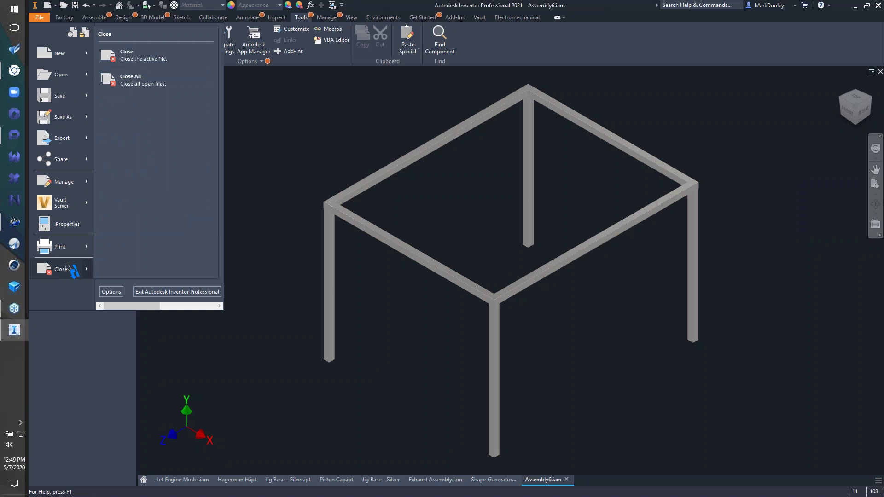
left_click(155, 85)
left_click(428, 271)
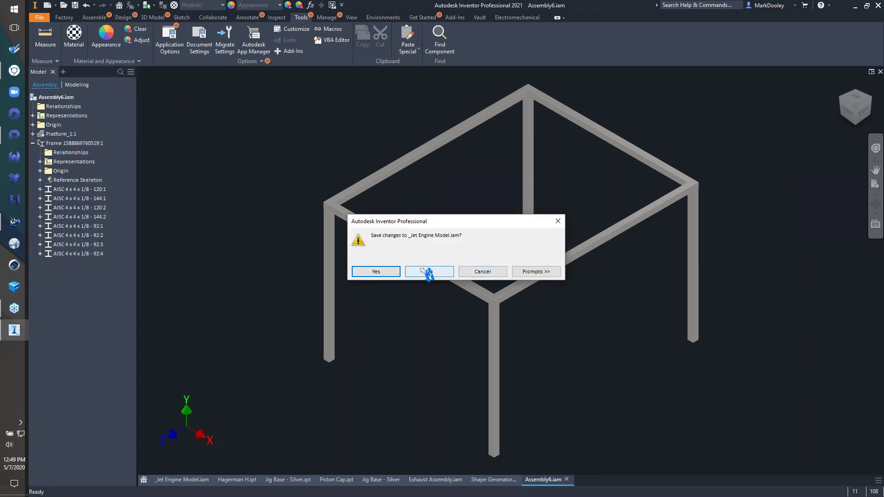
left_click(428, 273)
left_click(424, 272)
left_click(424, 271)
left_click(424, 272)
left_click(424, 272)
left_click(426, 272)
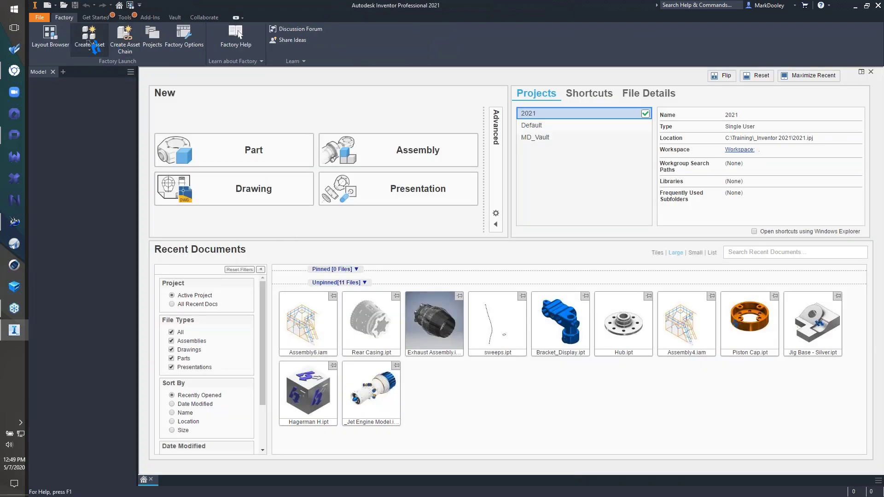
Step: Examine the Presets location in the 2021 project's folder options and close the project settings without changing them
left_click(96, 17)
left_click(102, 39)
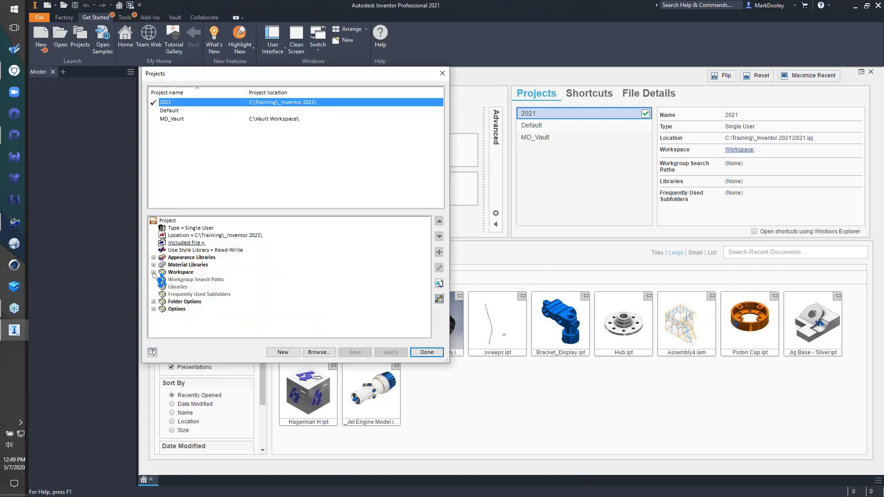
left_click(153, 302)
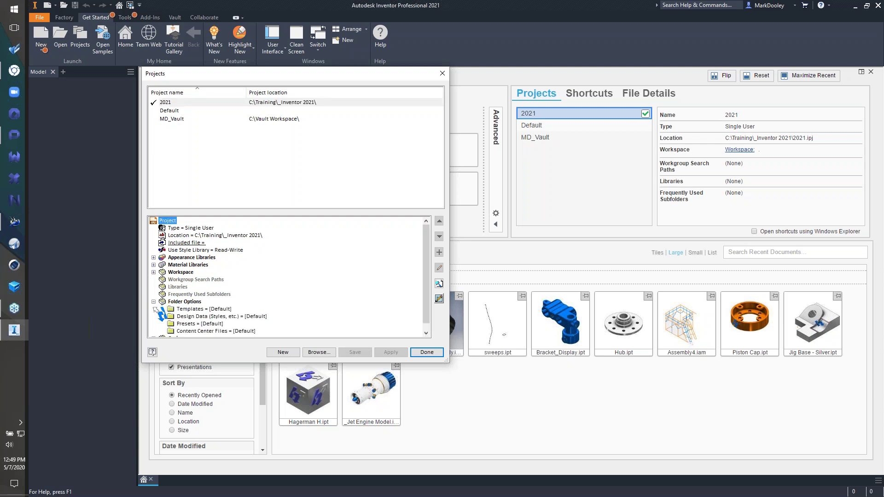
left_click(215, 324)
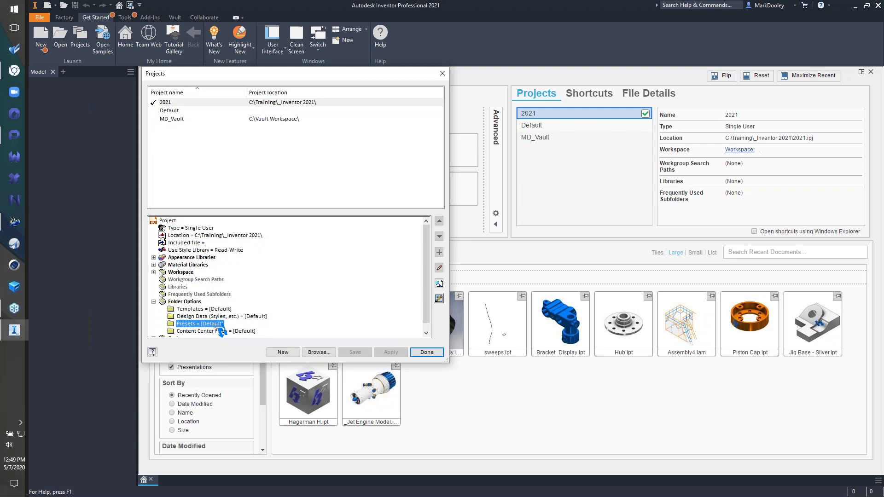
left_click(244, 324)
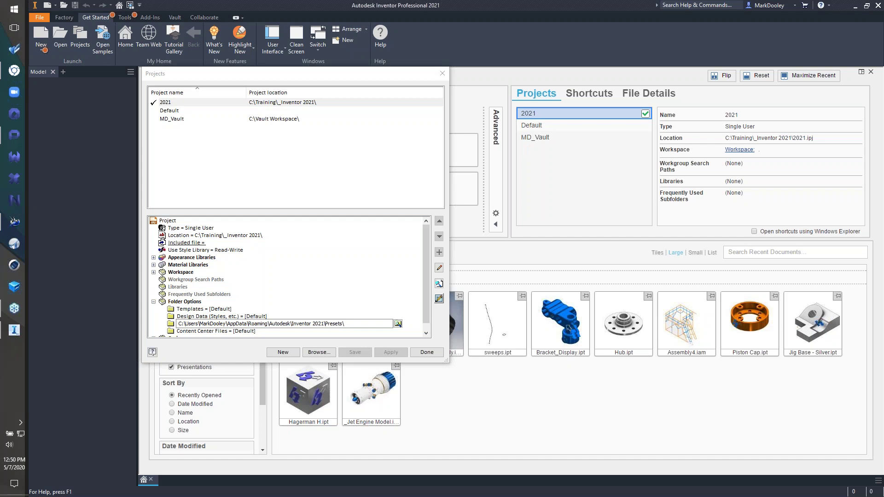
left_click(437, 353)
left_click(318, 243)
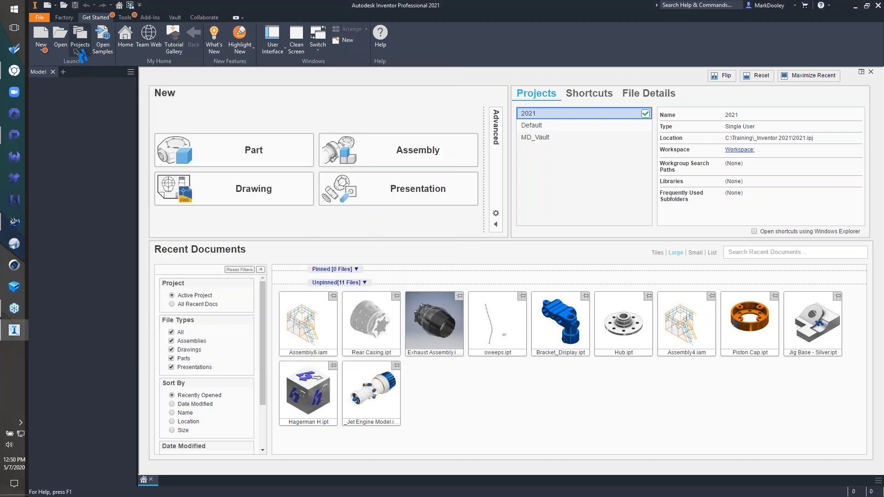
Step: Examine the cube map images available for the Dark scheme's reflection environment and keep the current one
left_click(125, 17)
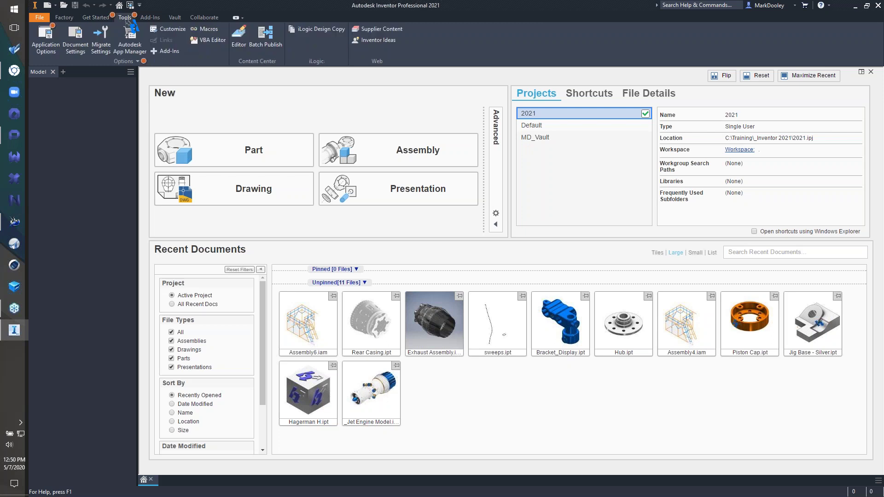
left_click(38, 50)
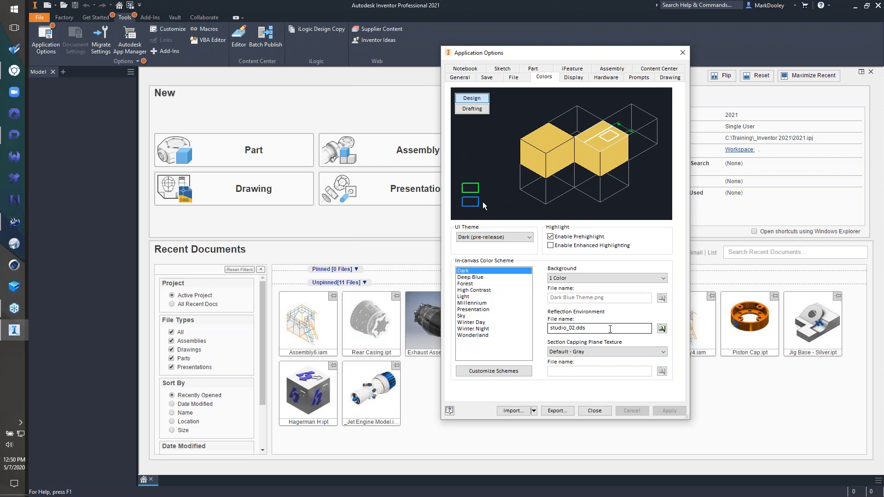
left_click(661, 329)
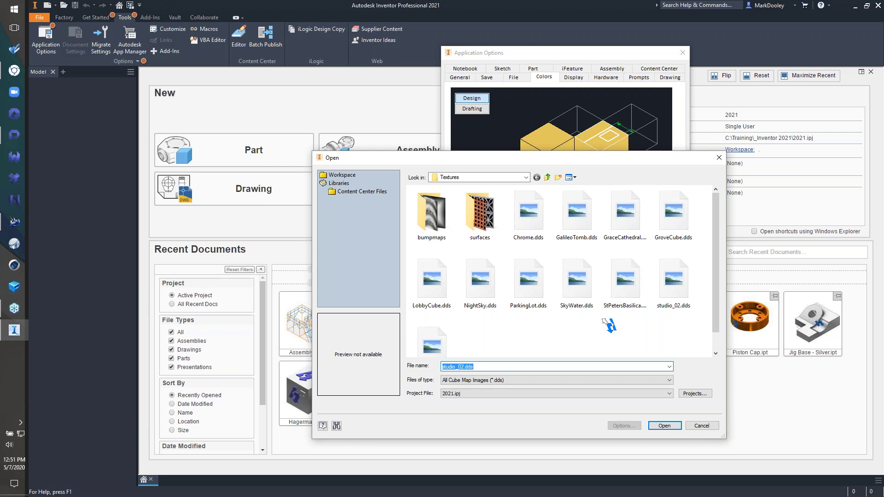
left_click(701, 425)
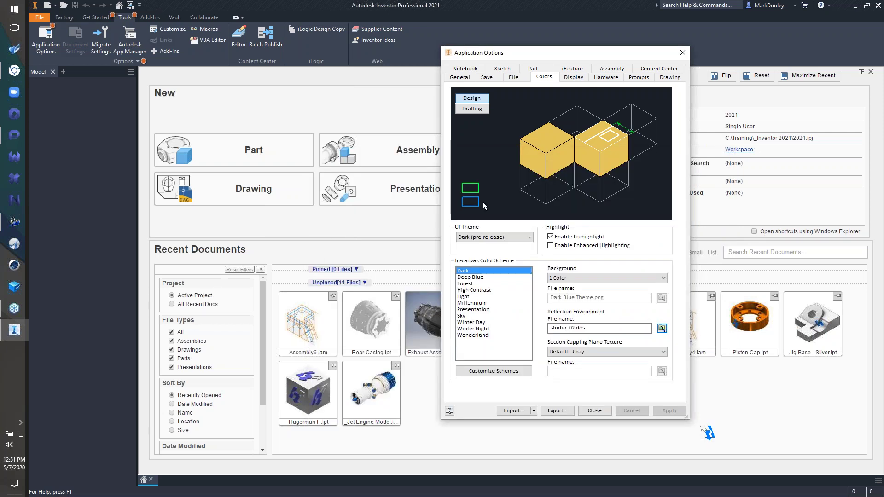
left_click(595, 410)
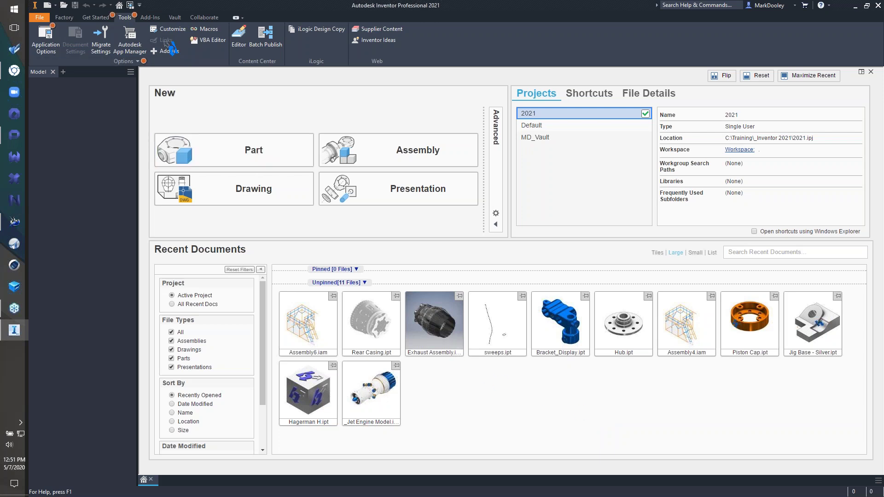
Step: Create a new drawing and open the Style and Standard Editor for it
left_click(251, 198)
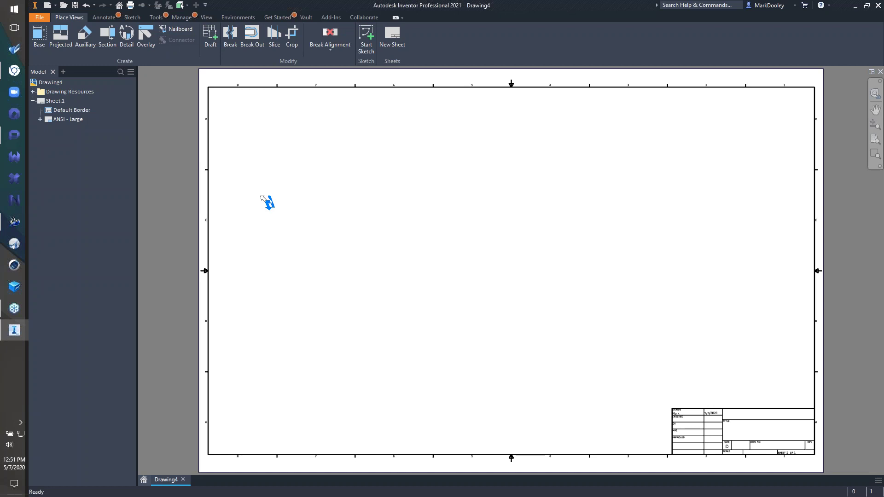
left_click(187, 18)
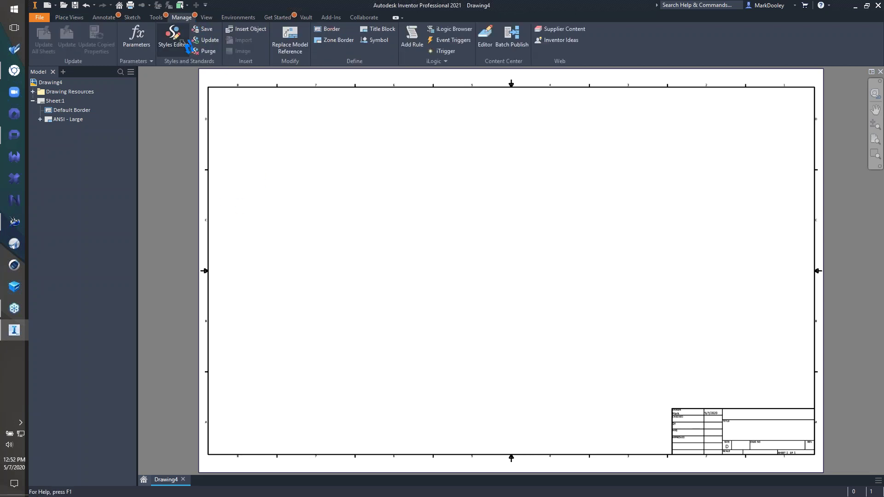
left_click(182, 41)
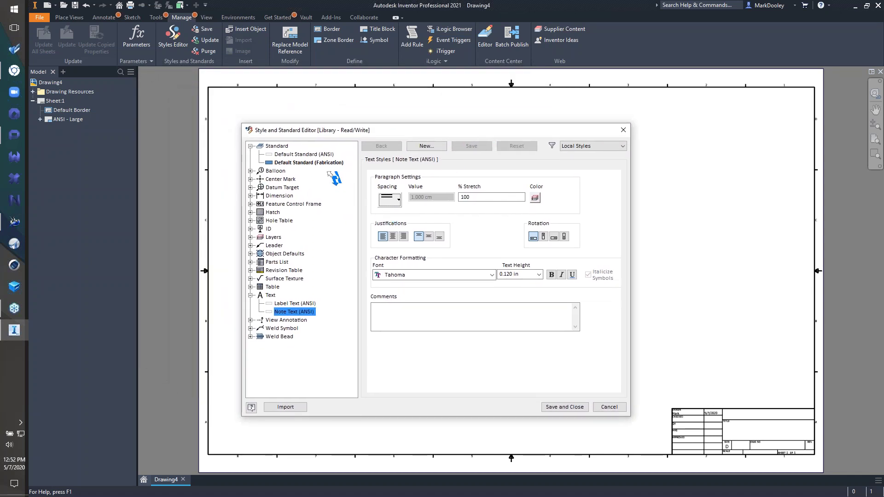
Step: Filter the style list to All Styles and examine the drawing standards available under Standard
left_click(593, 146)
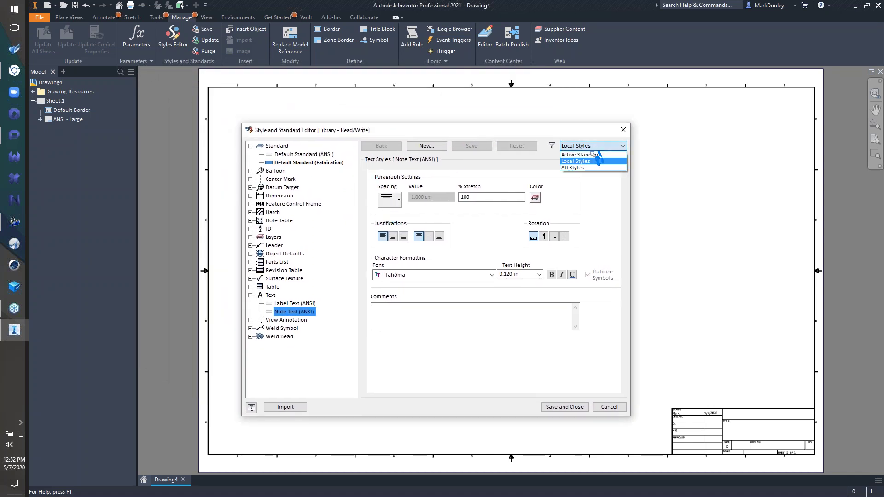
left_click(589, 168)
scroll(354, 203, "up", 3)
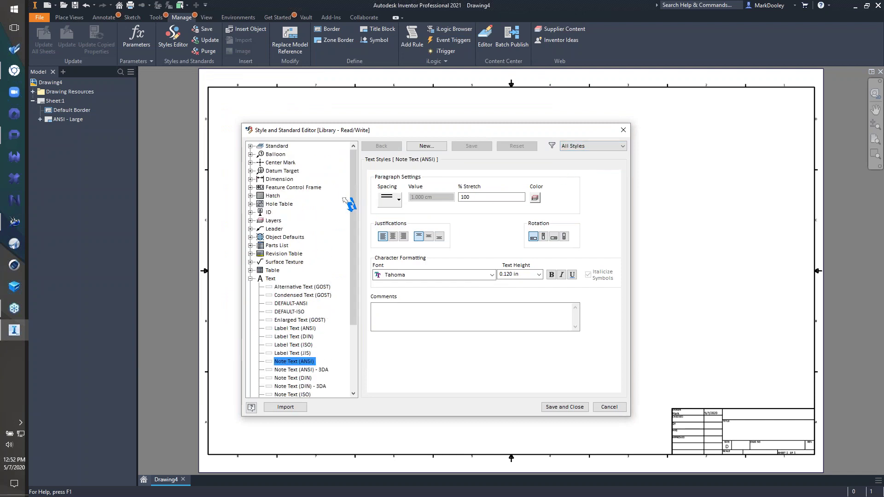
left_click(251, 146)
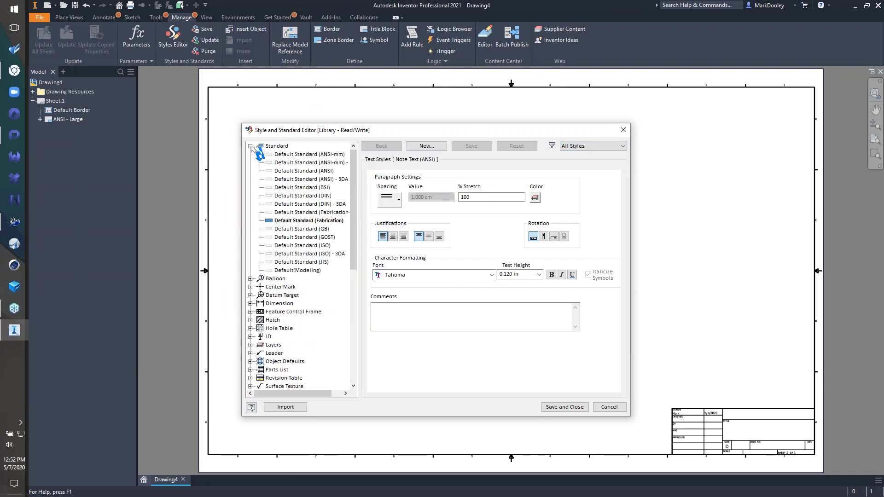
Step: Examine the Scale preset values of the Default Standard (Fabrication) and close the style editor without saving changes
left_click(318, 222)
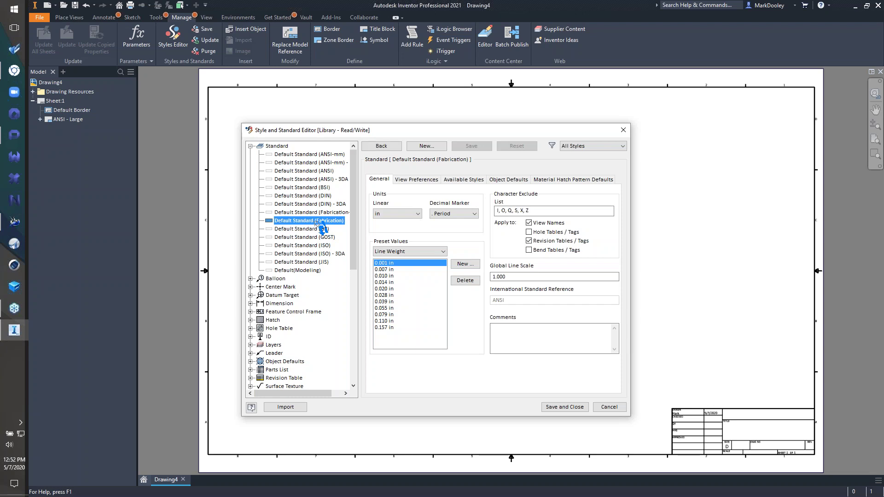
left_click(403, 252)
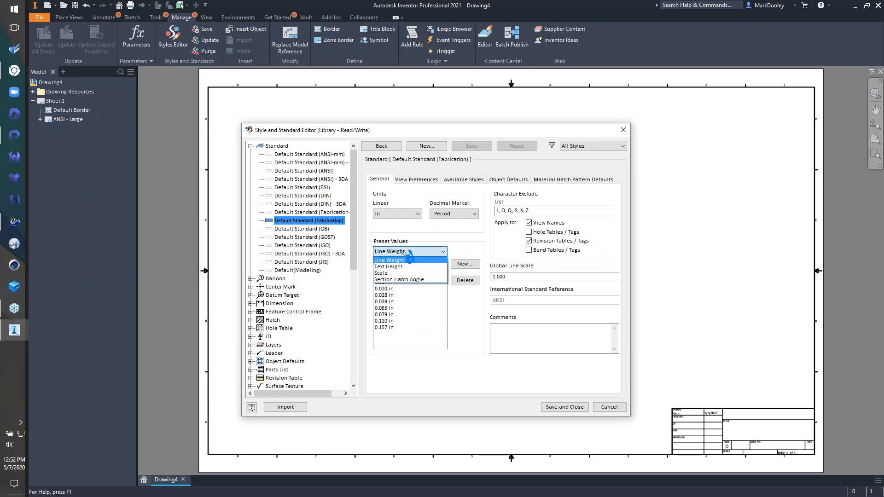
left_click(389, 273)
left_click_drag(444, 283, 442, 332)
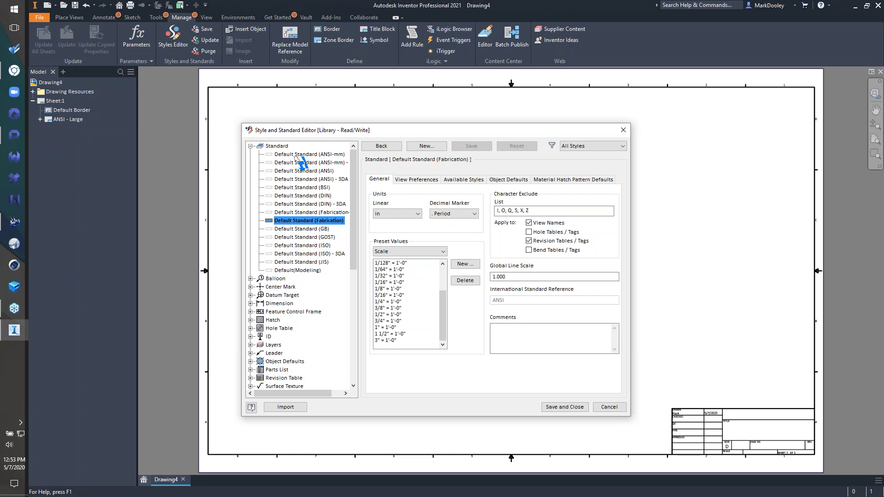
left_click(609, 407)
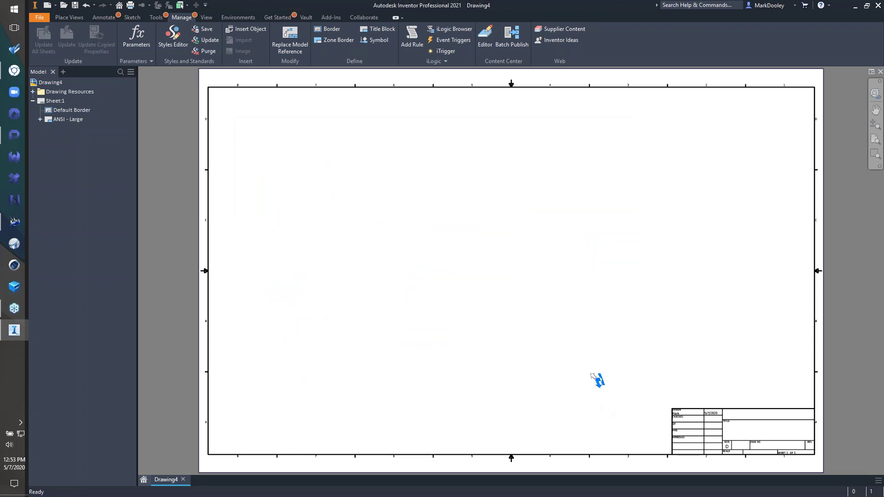